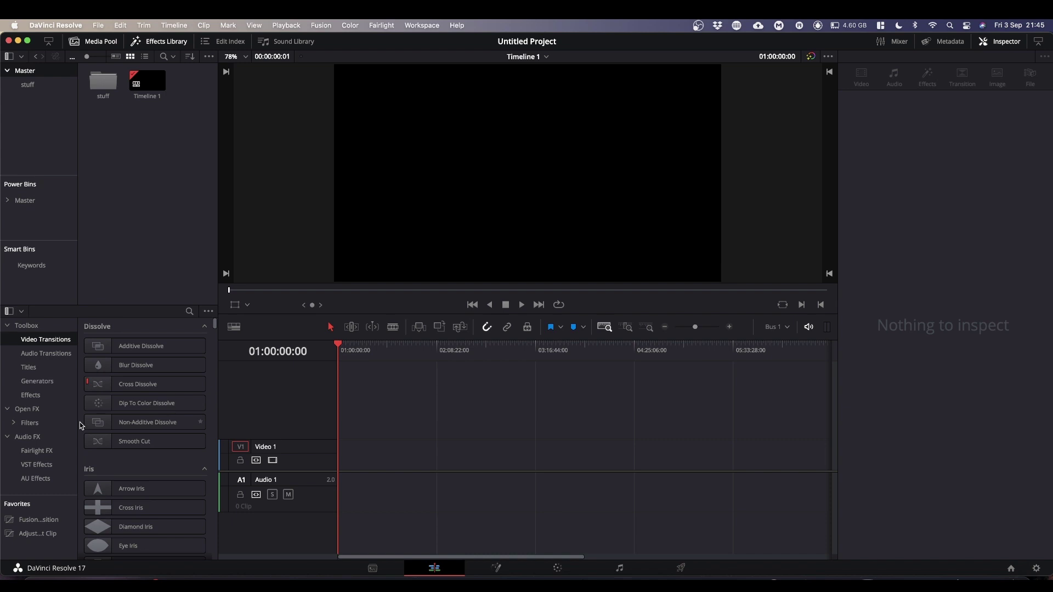
Drop a Fusion Composition clip on V1, open it in Fusion, and move MediaOut1 right
left_click_drag(46, 523, 344, 465)
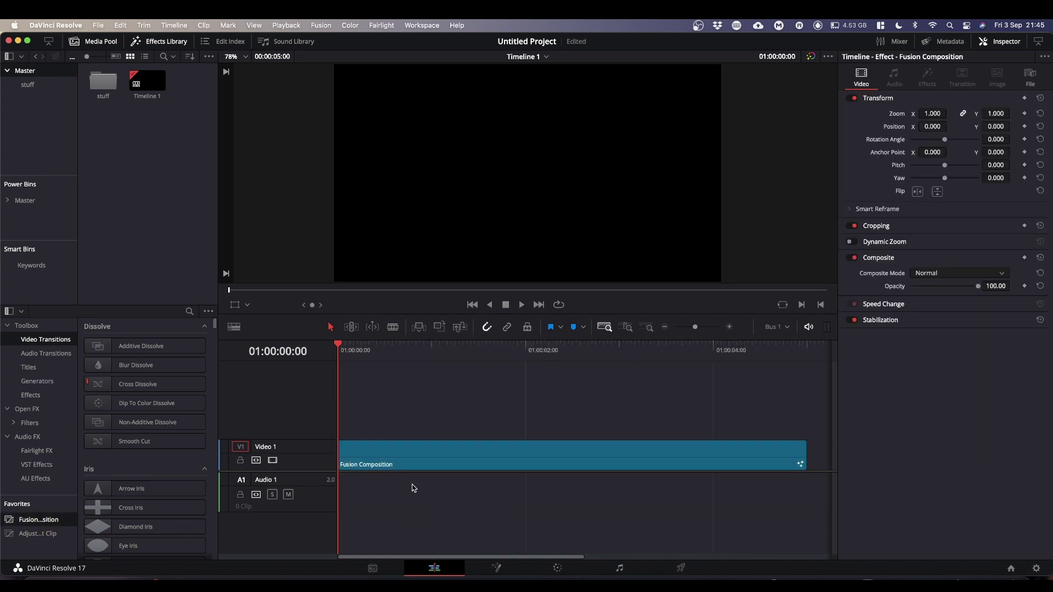
left_click(498, 568)
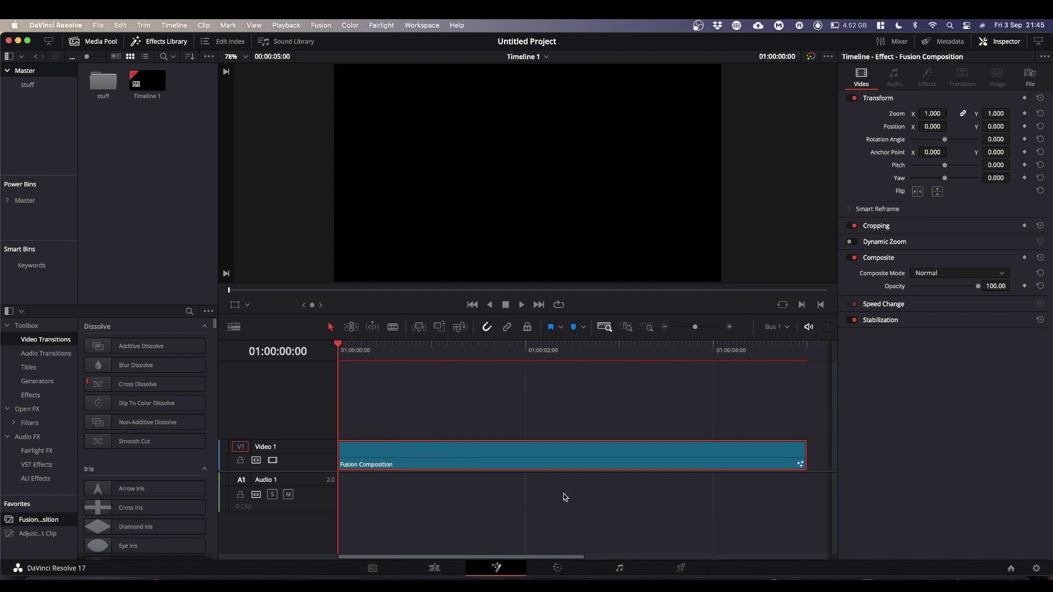
left_click_drag(438, 385, 720, 470)
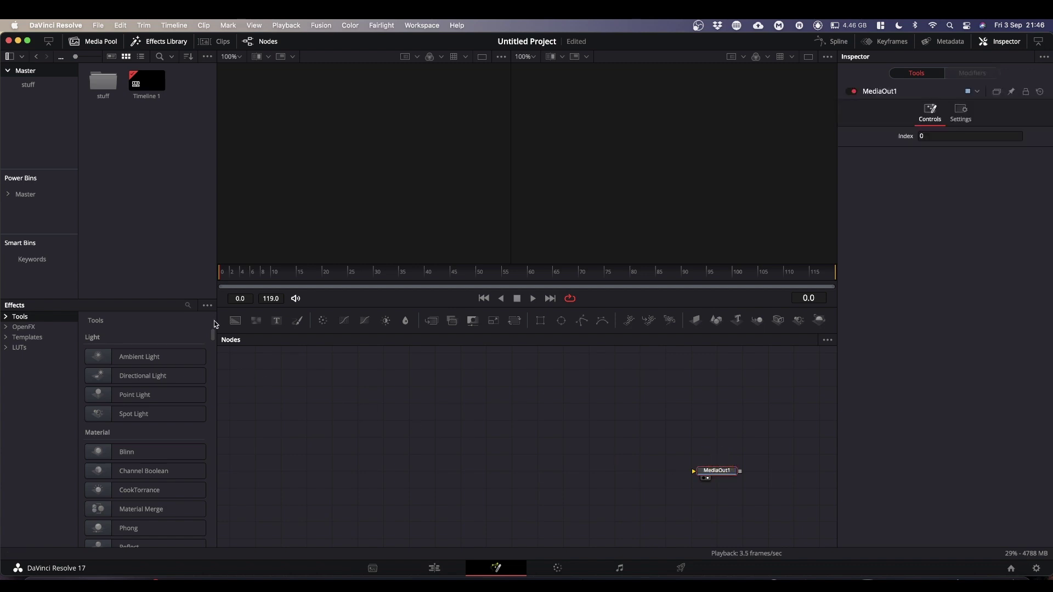
Add Background4 in light grey, masked by Rectangle1 enlarged to 0.718 × 0.691
left_click_drag(234, 323, 407, 469)
left_click_drag(540, 321, 720, 455)
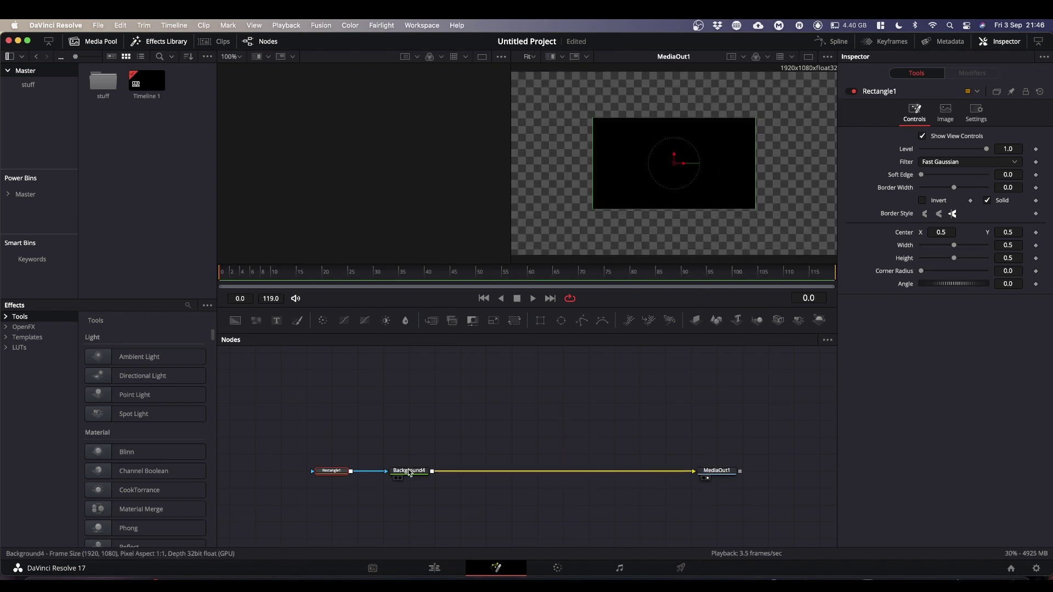
left_click(395, 472)
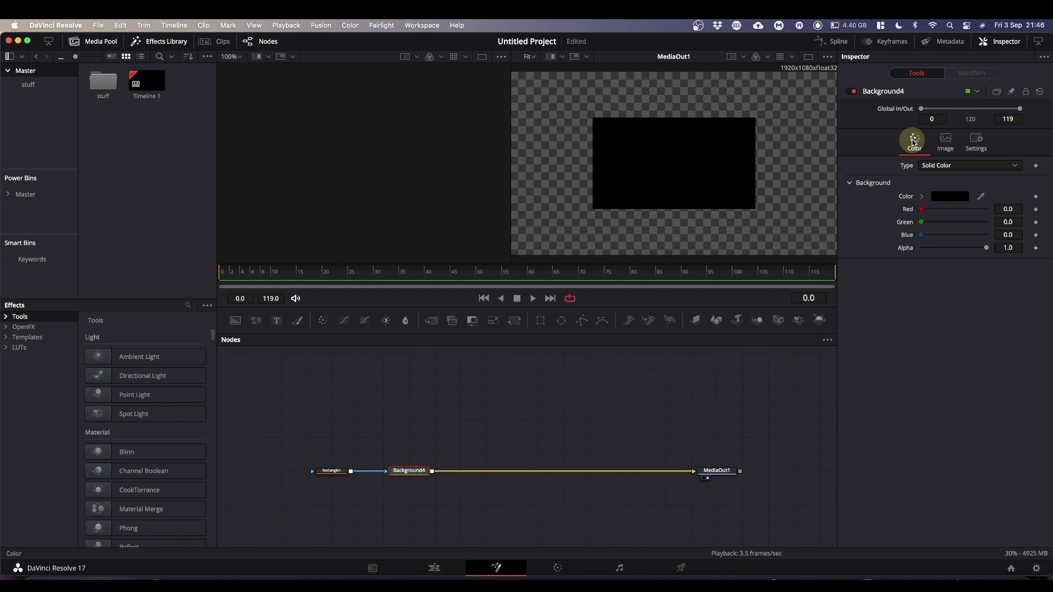
left_click(920, 196)
left_click_drag(940, 220, 920, 235)
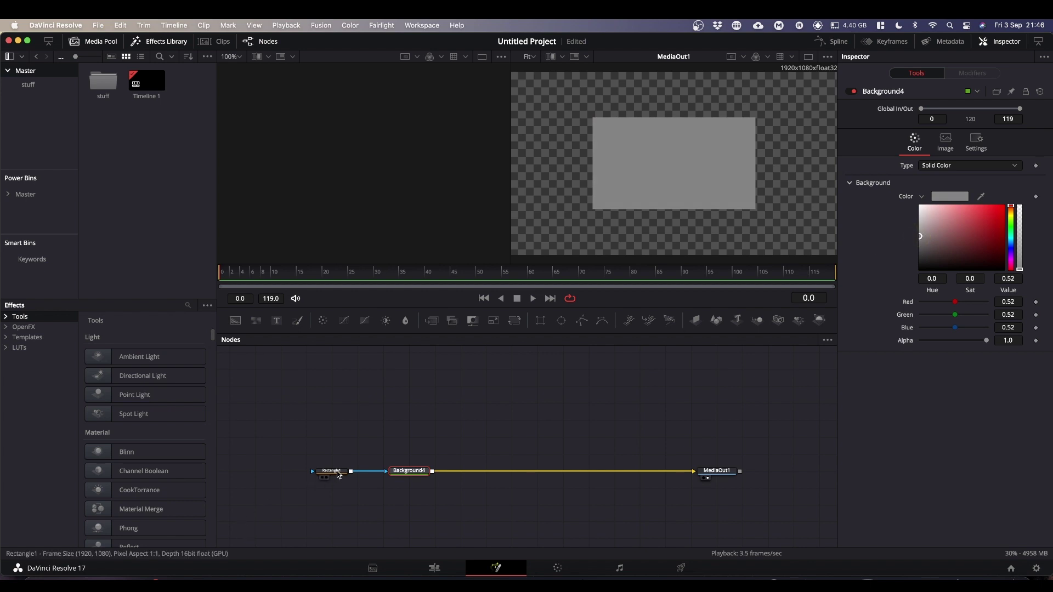
left_click(335, 472)
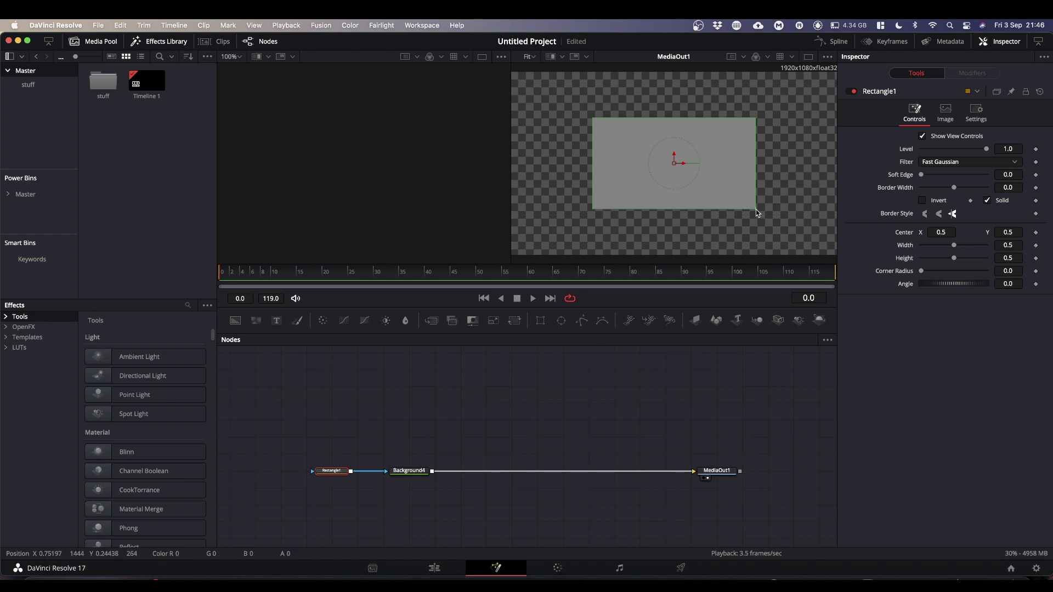
left_click_drag(756, 209, 792, 228)
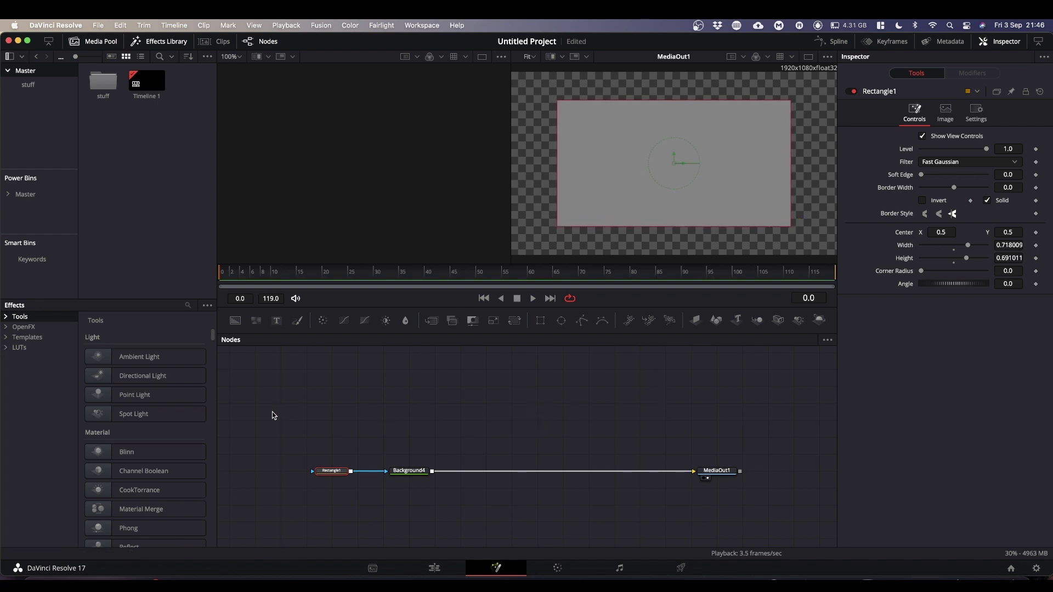
Shift the existing nodes aside and add a Text+ node reading 'INK' and 'BLEED' on two lines
left_click_drag(273, 415, 749, 523)
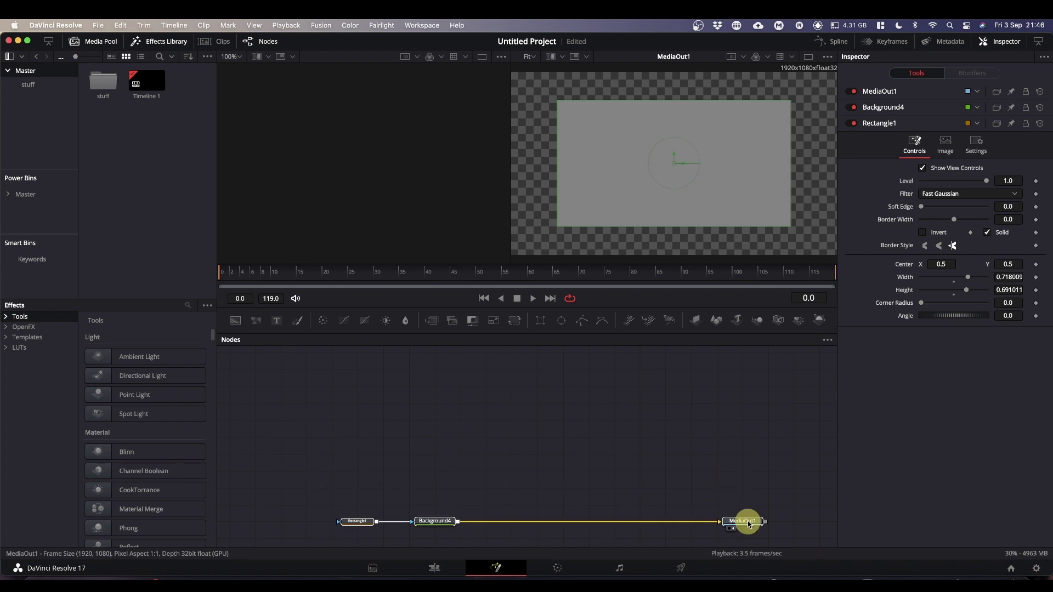
left_click(749, 523)
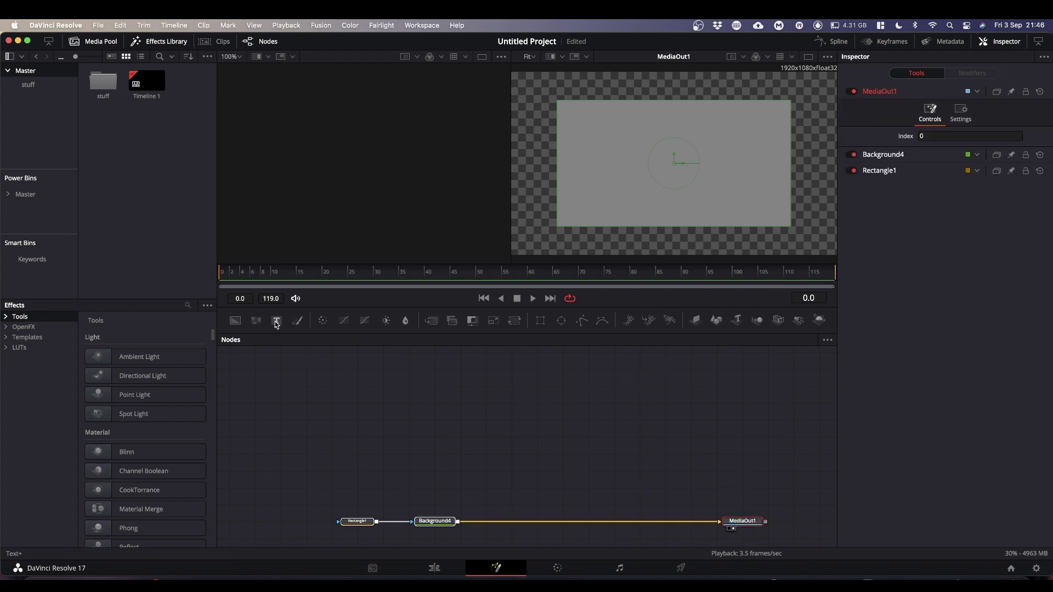
left_click_drag(277, 324, 615, 232)
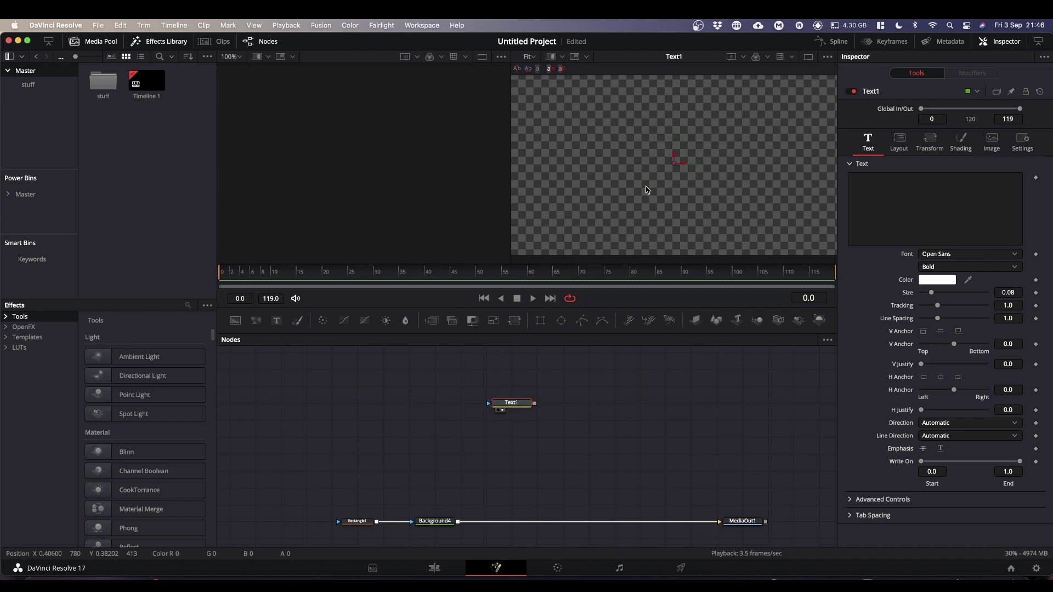
left_click(915, 193)
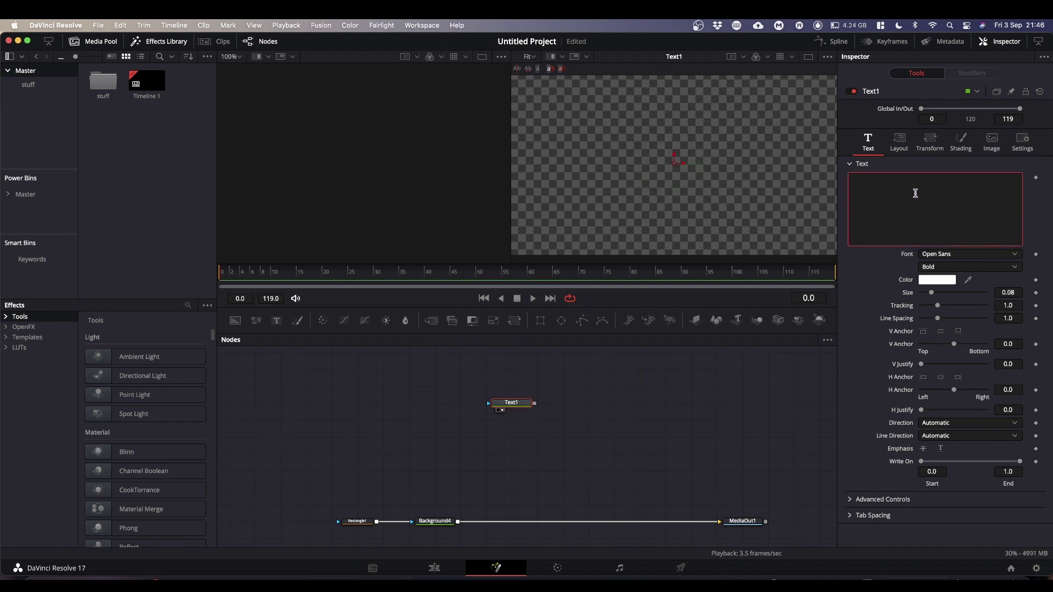
type("INK")
key("Return")
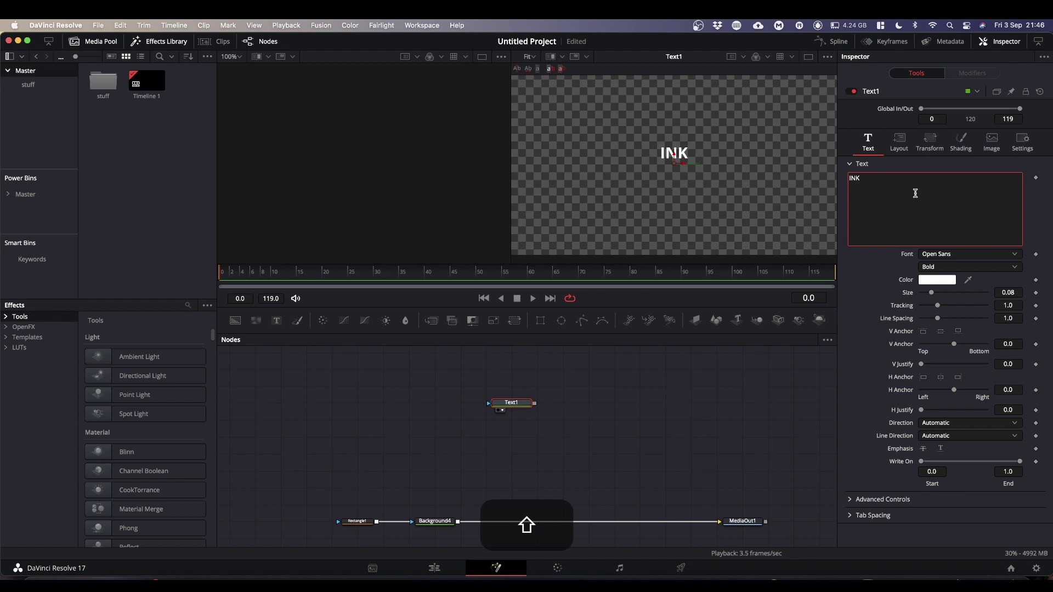
type("B")
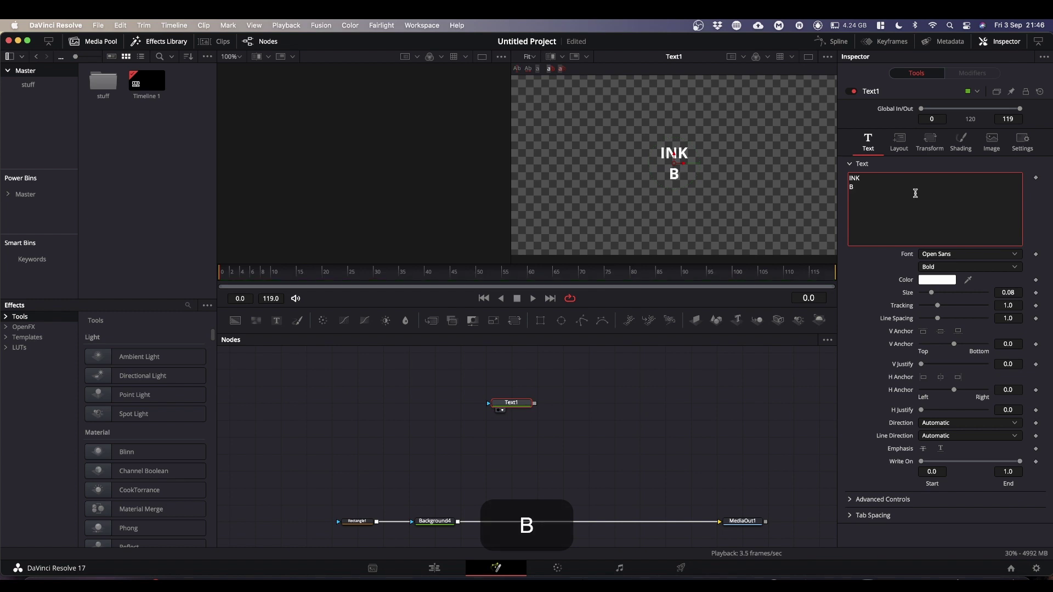
type("LEED")
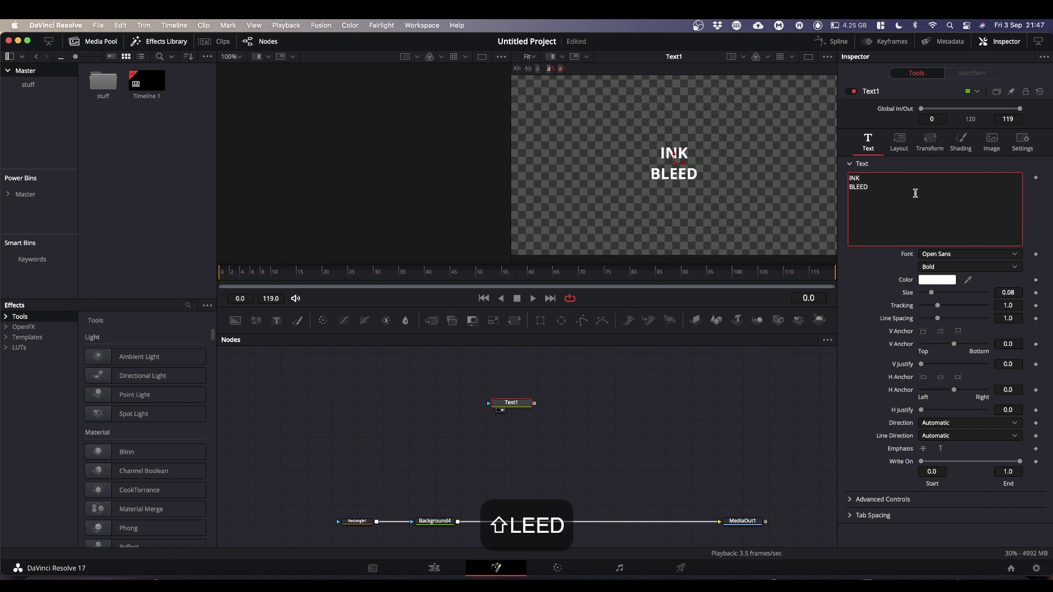
Set the text font to Rubik Black Italic at size 0.185
left_click(936, 255)
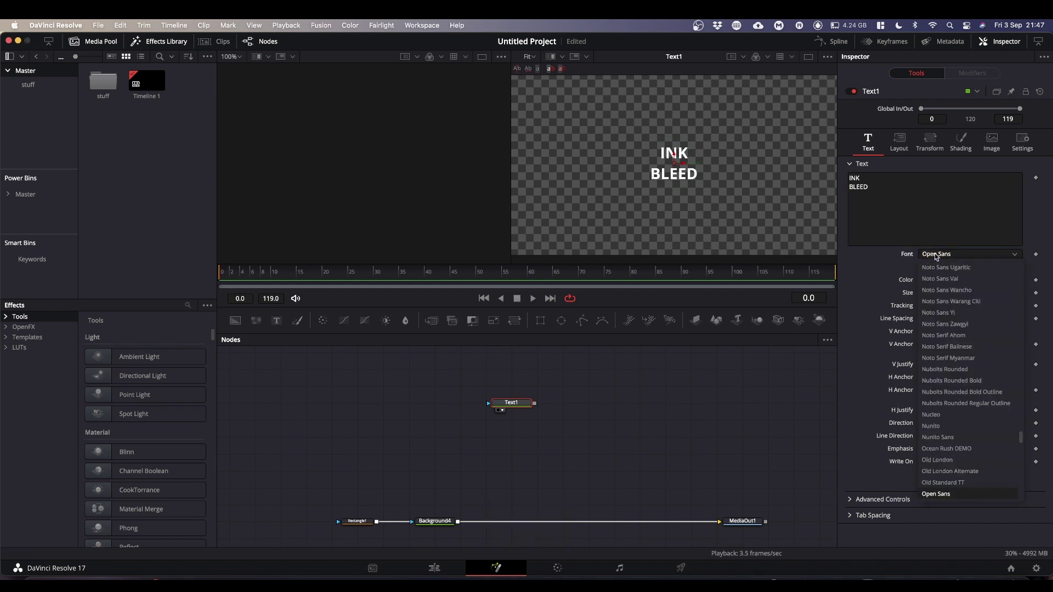
type("ru")
key("Return")
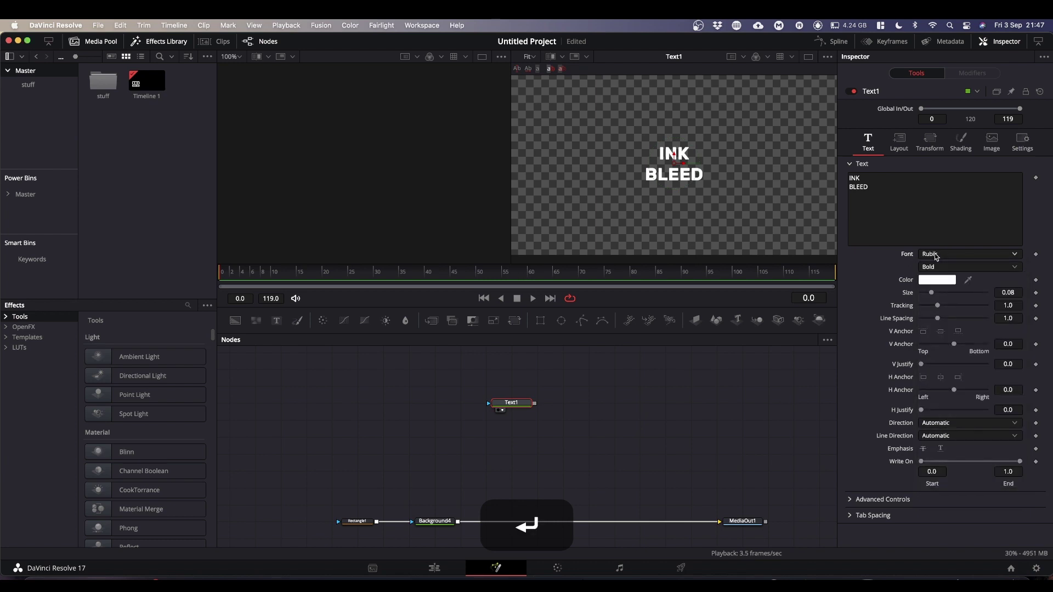
left_click(937, 267)
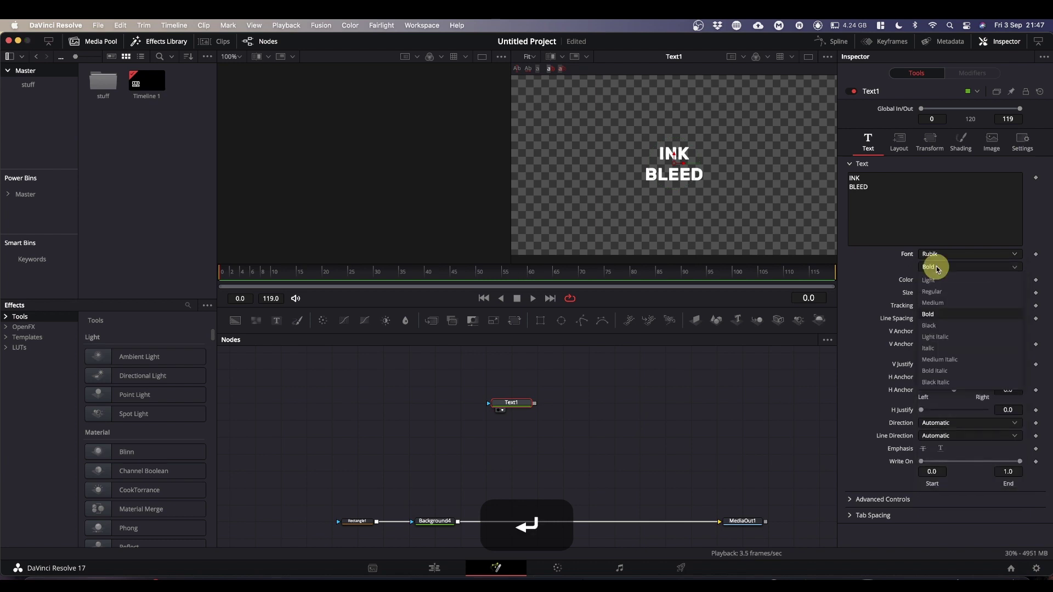
left_click(940, 378)
left_click_drag(931, 292, 945, 293)
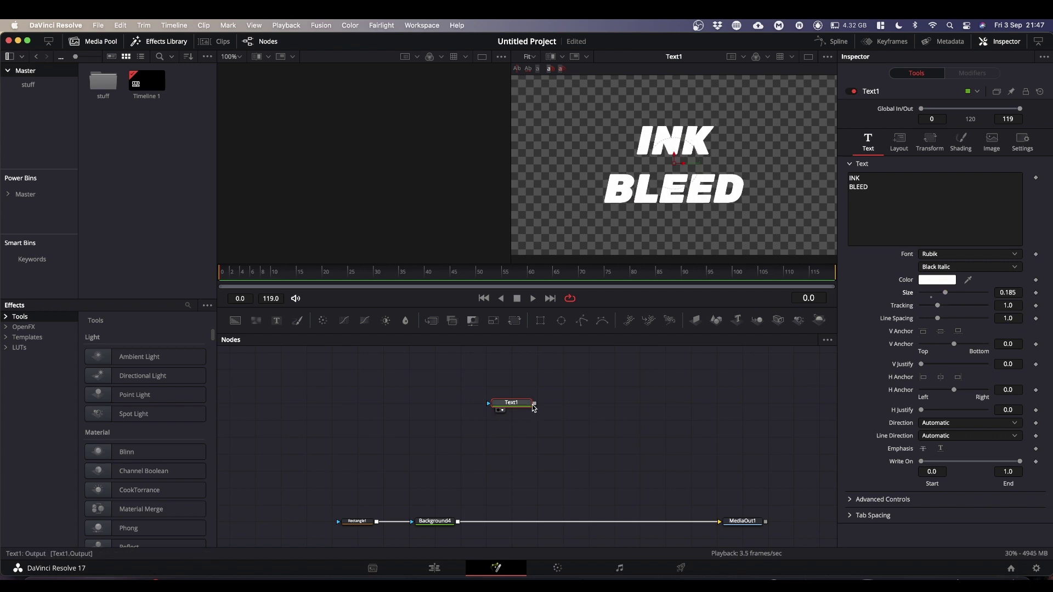
Merge Text1 over the grey background, view MediaOut1, and enlarge the text to 0.1929
left_click_drag(536, 406, 510, 520)
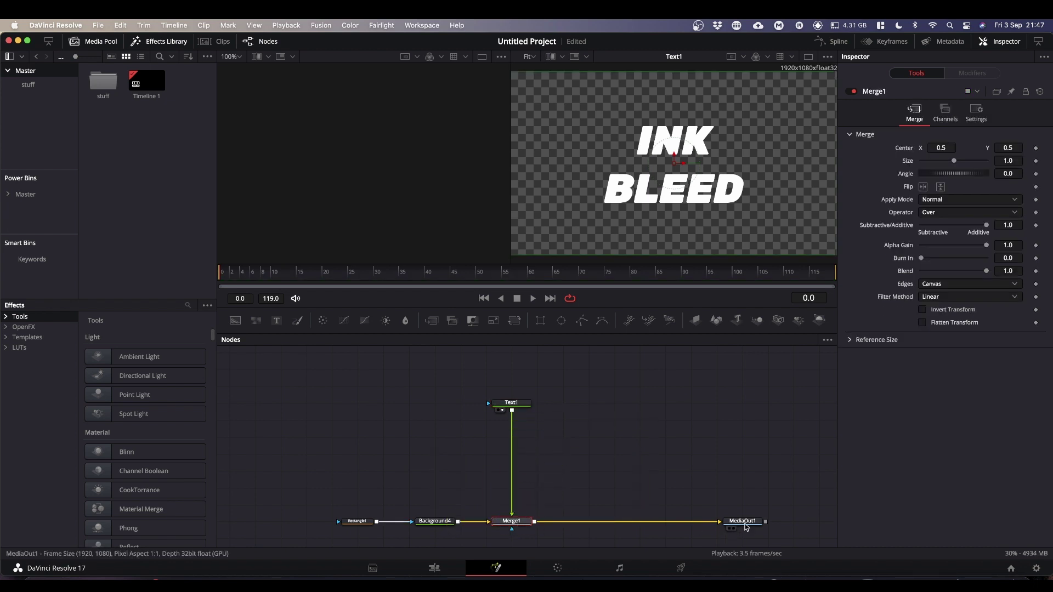
left_click_drag(743, 520, 742, 199)
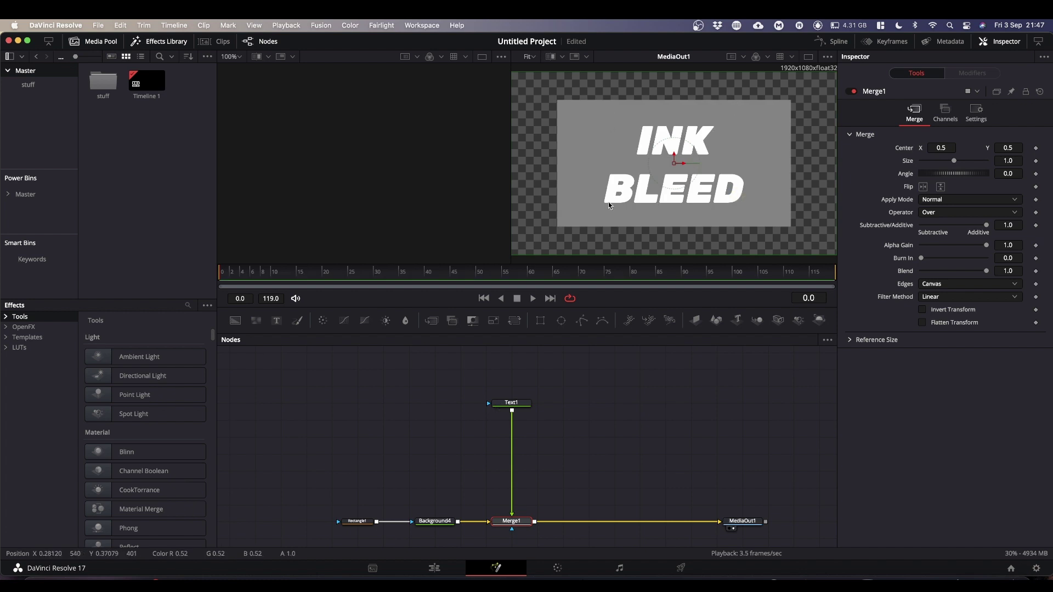
left_click(515, 408)
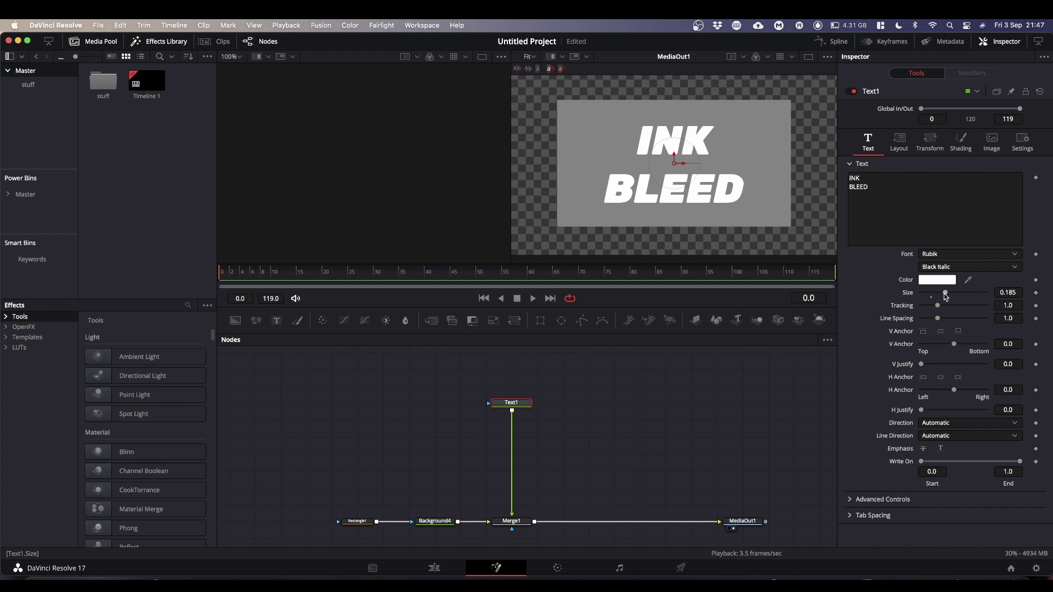
left_click_drag(944, 293, 948, 294)
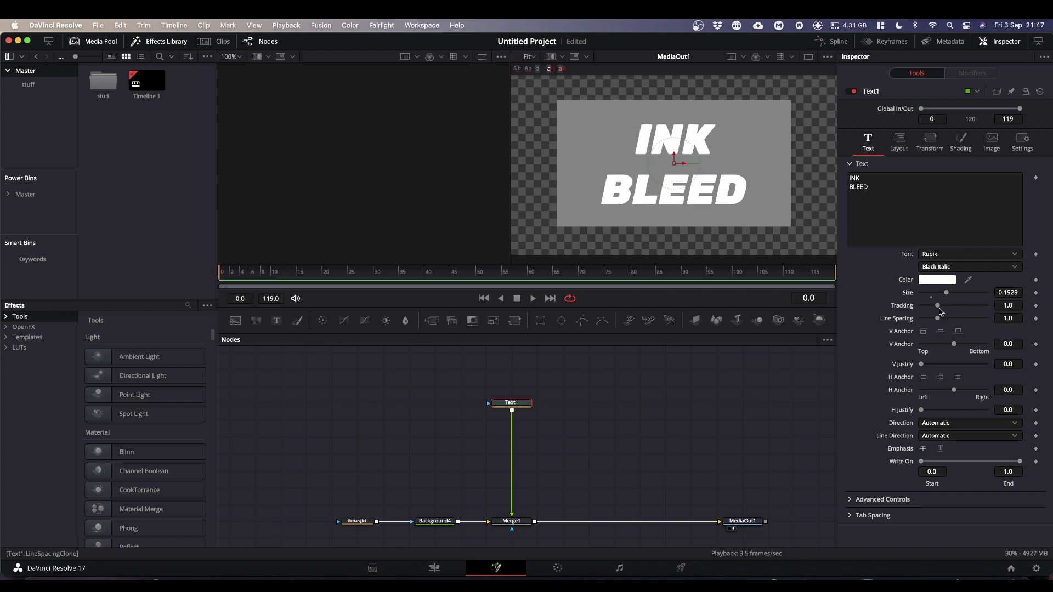
Change the INK BLEED text colour to Black from the Apple colour list
left_click(935, 282)
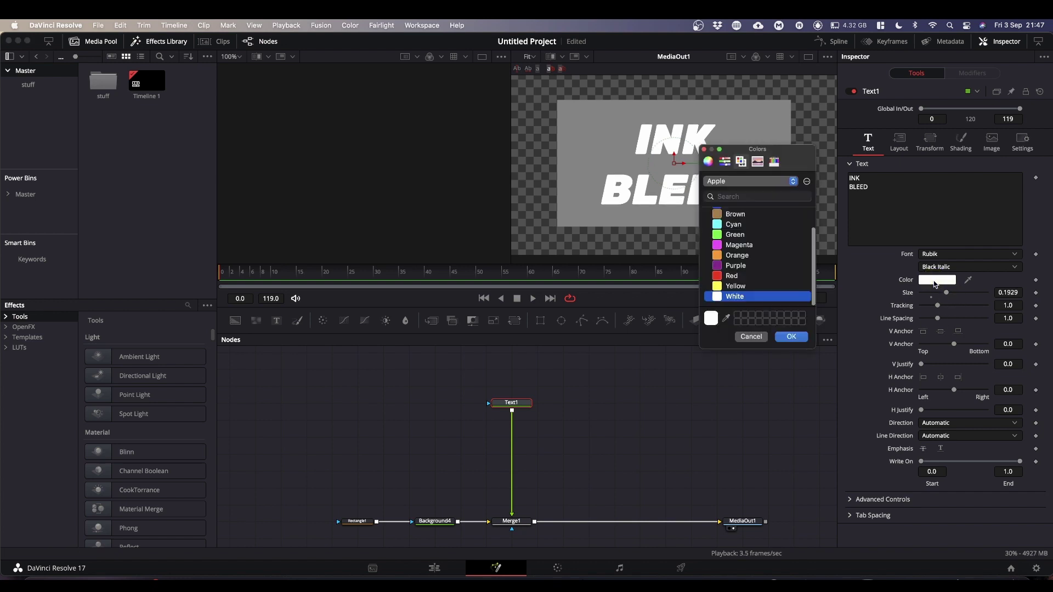
scroll(745, 265, "up", 2)
left_click(721, 219)
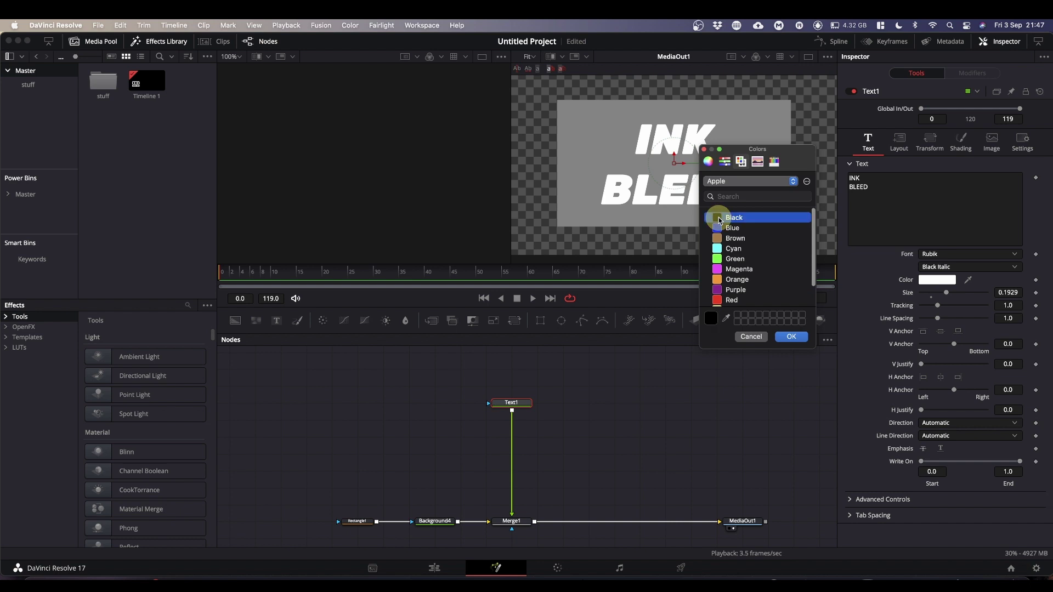
left_click(791, 337)
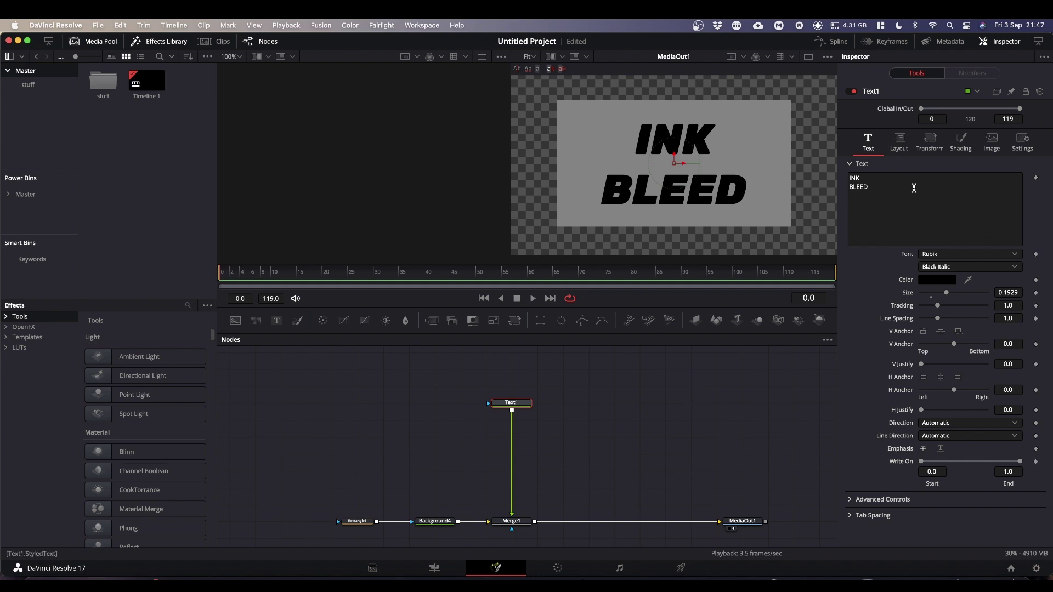
Apply Character Level Styling to the text and show the CharacterLevelStyling1 modifier controls
right_click(914, 190)
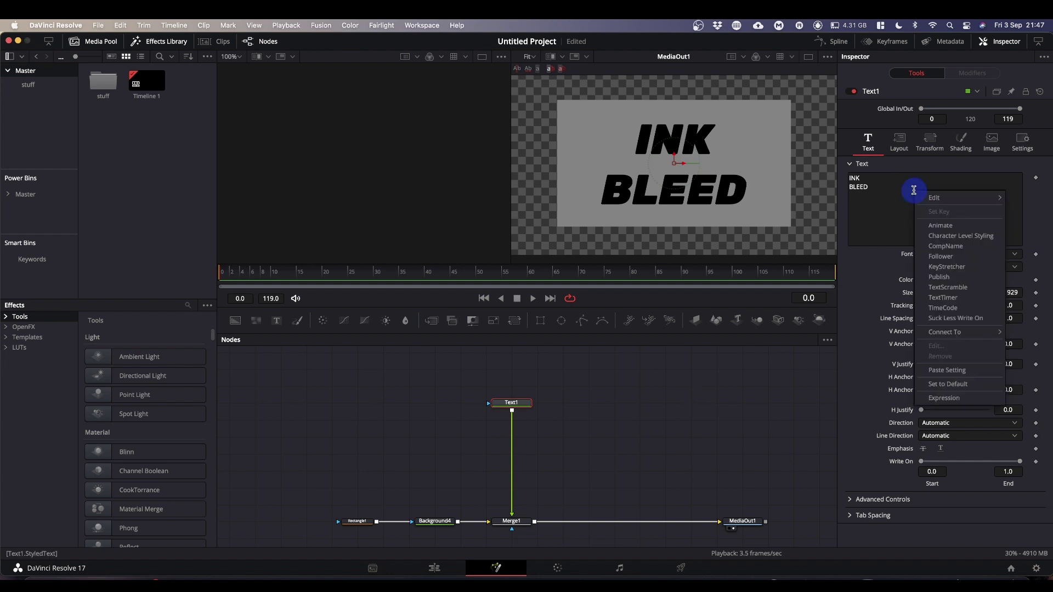
left_click(959, 236)
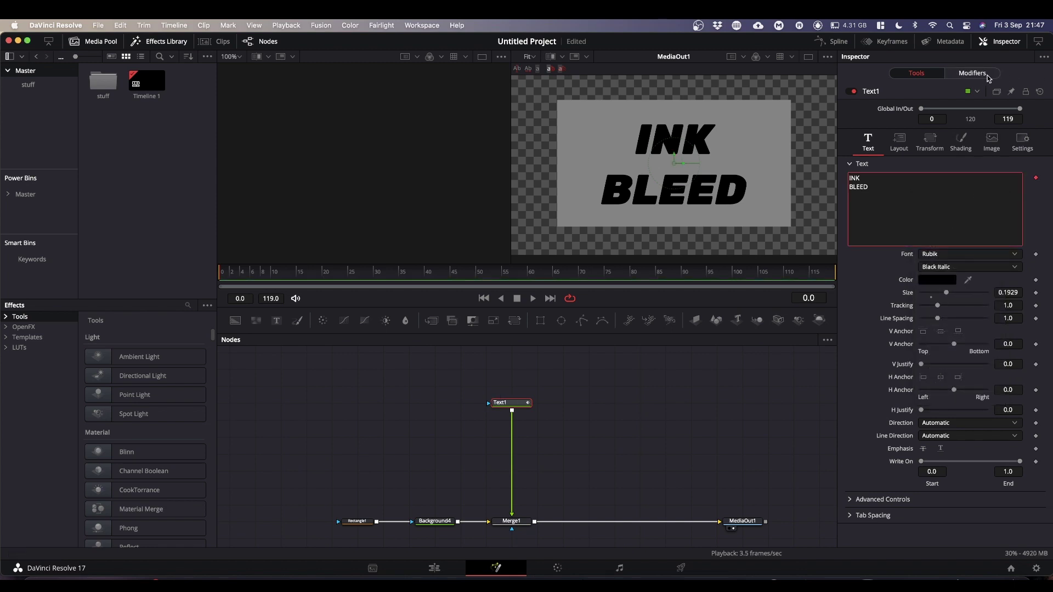
left_click(971, 75)
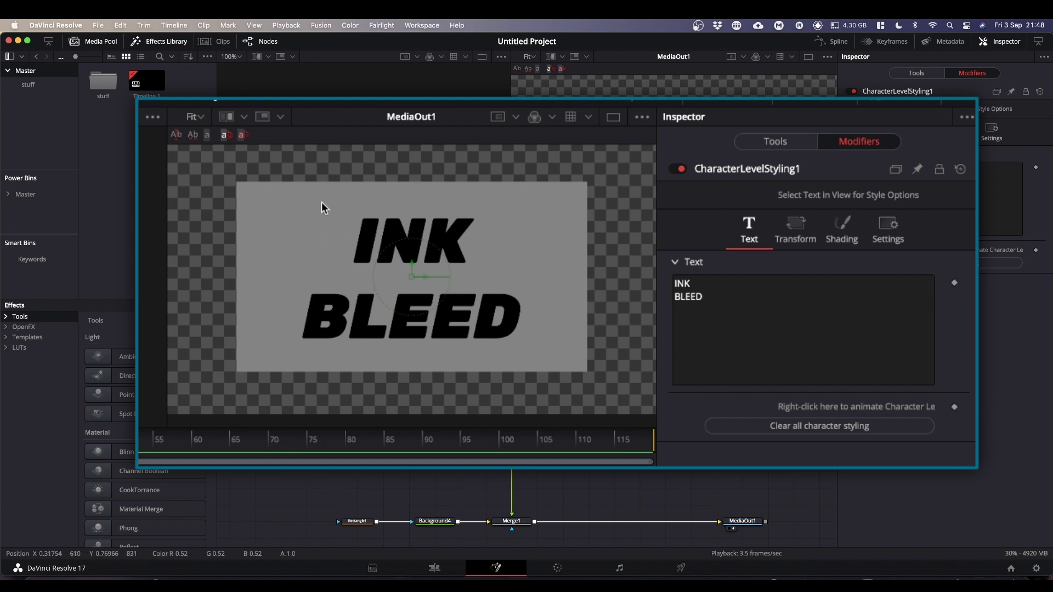
Colour I red, N green and K blue (each channel 1.0), then reselect Text1
left_click_drag(321, 202, 376, 275)
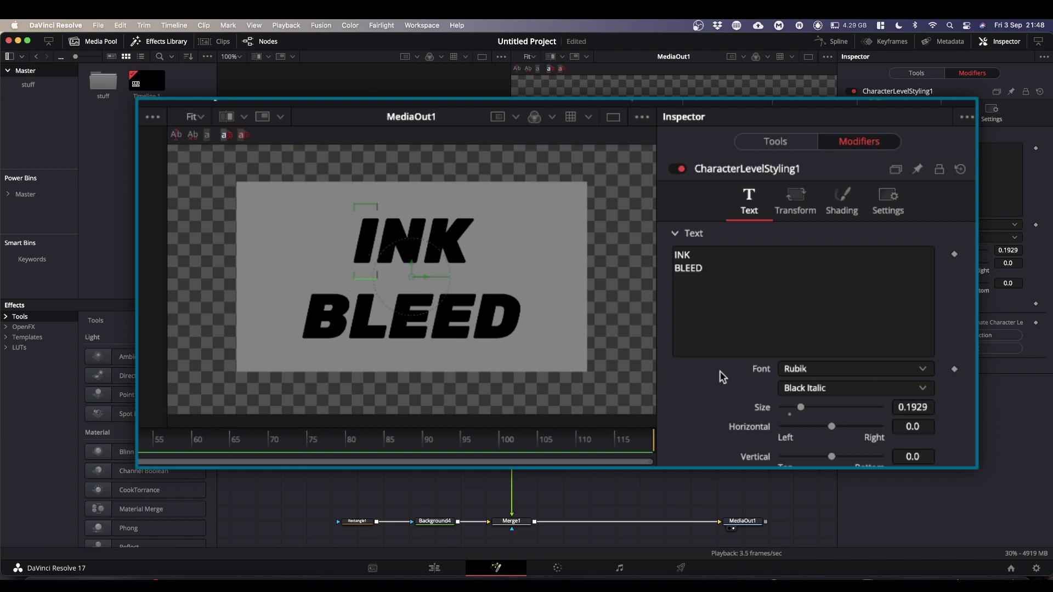
left_click(843, 202)
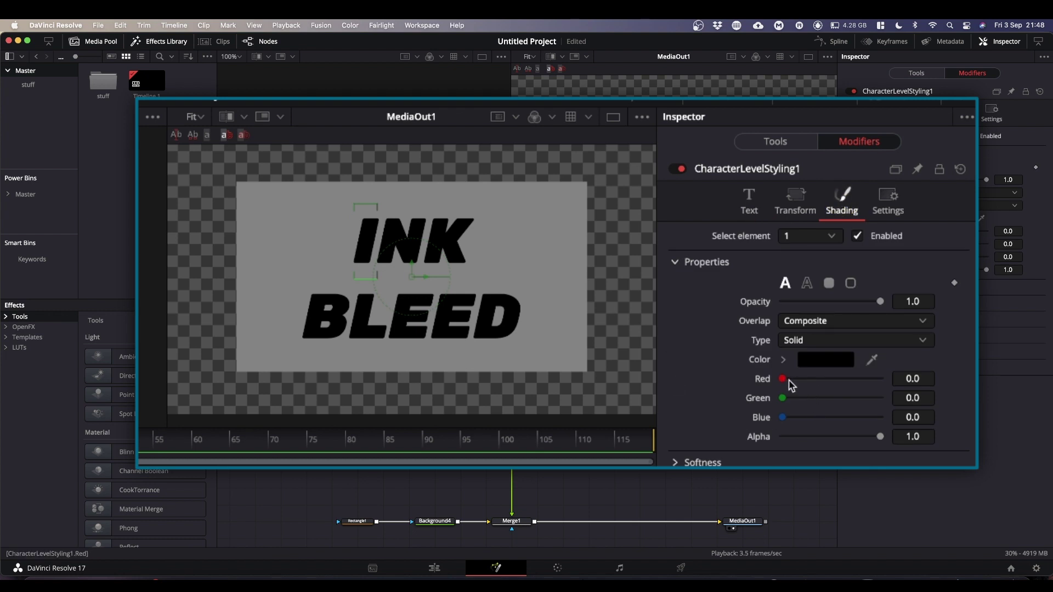
left_click_drag(783, 378, 882, 379)
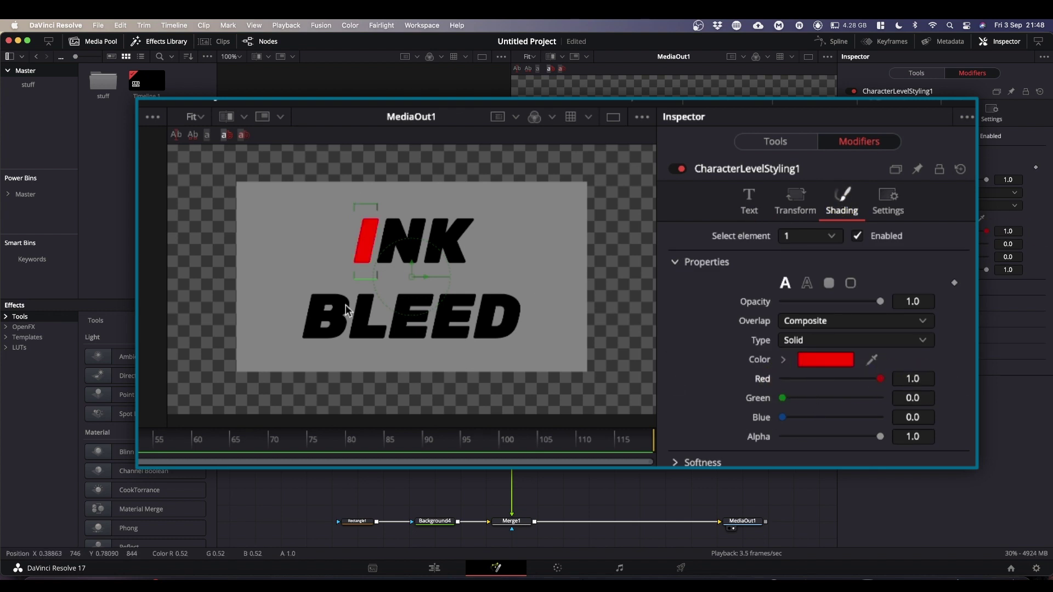
left_click(535, 222)
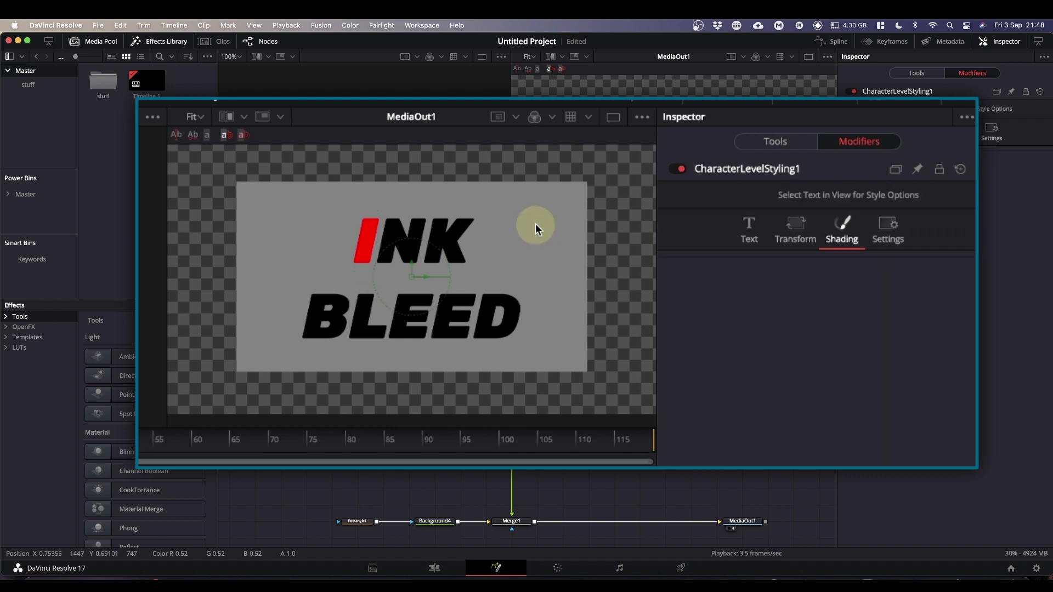
left_click_drag(382, 205, 423, 267)
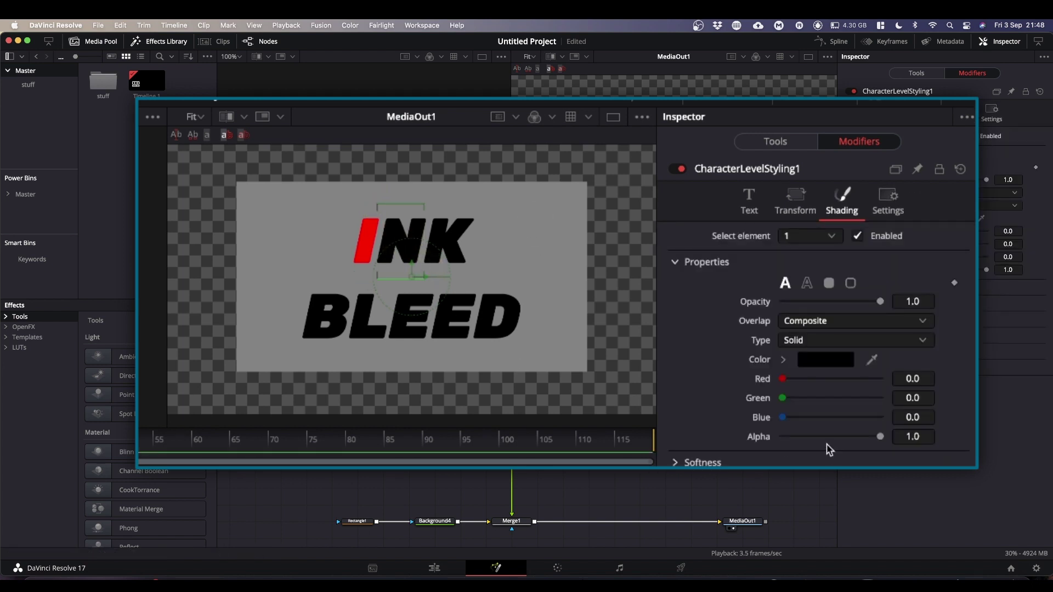
left_click_drag(782, 399, 883, 409)
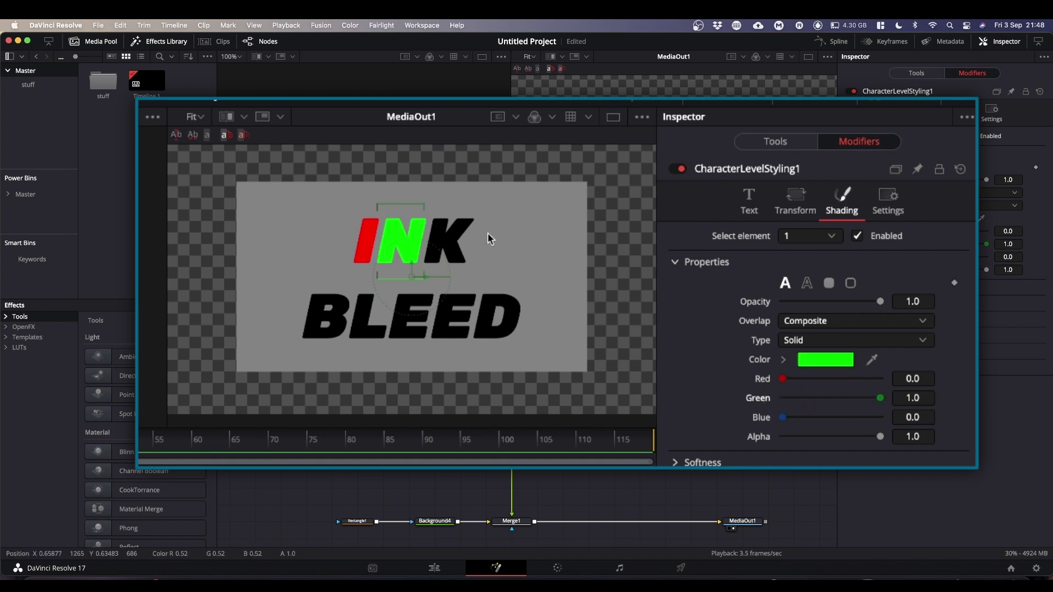
left_click_drag(432, 214, 472, 274)
left_click_drag(788, 418, 888, 416)
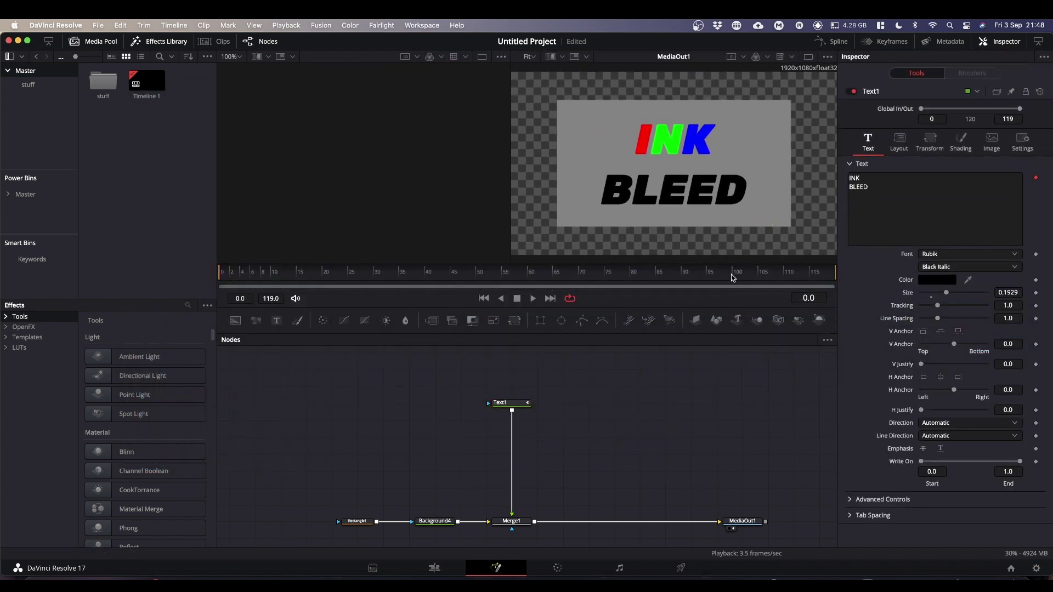
left_click(521, 405)
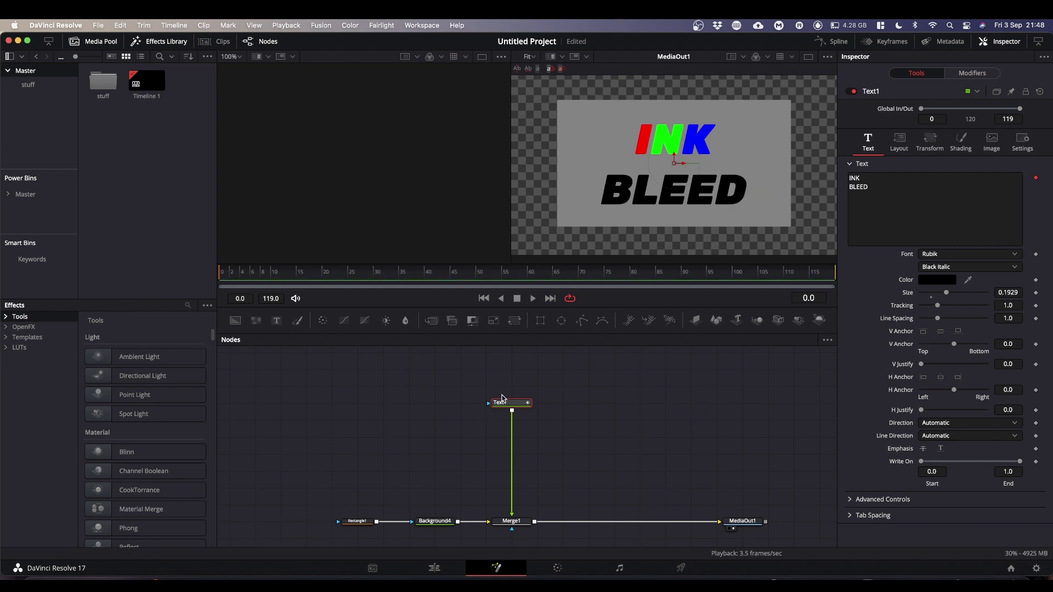
Drag the Text1 node slightly upward in the node graph
left_click_drag(501, 402, 508, 386)
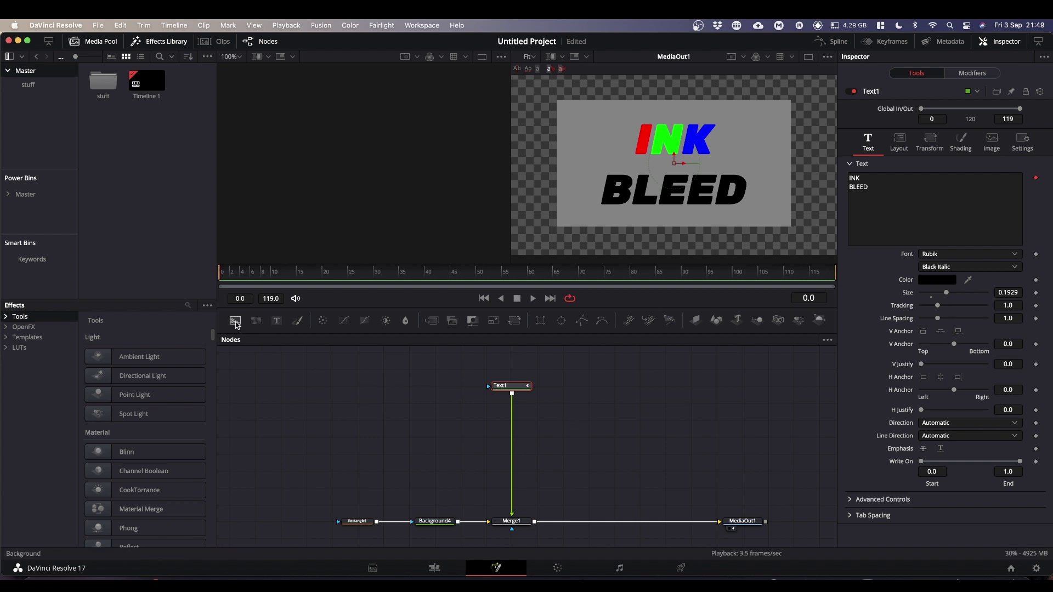
Merge Text1 over a new alpha-0 Background4_1 via Merge2, feeding Merge1's foreground
left_click_drag(234, 322, 462, 409)
mouse_move(512, 508)
left_mouse_down()
mouse_move(531, 385)
mouse_move(547, 376)
mouse_move(527, 410)
mouse_move(484, 407)
left_mouse_up()
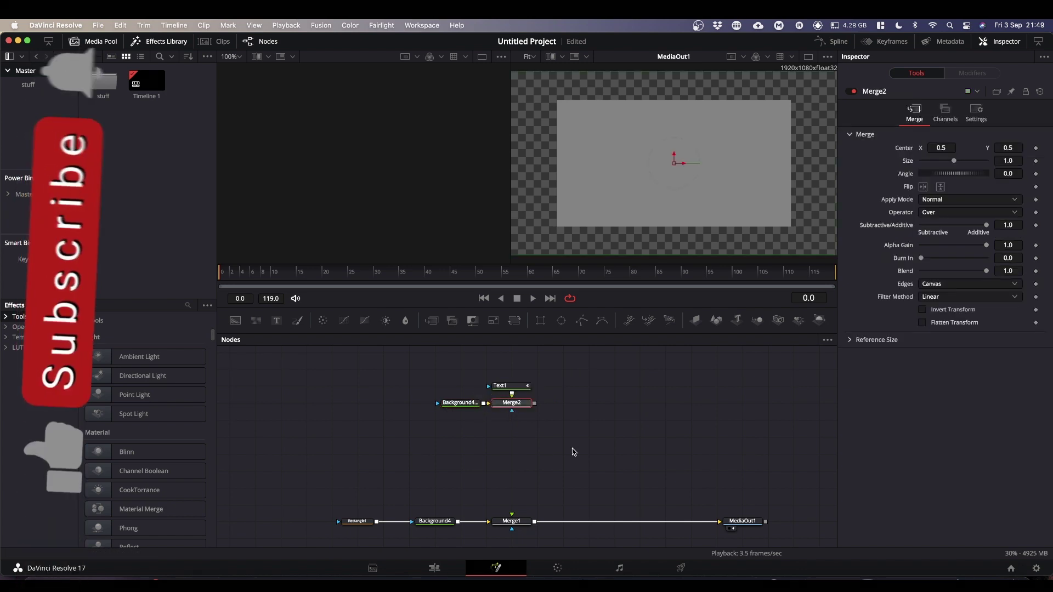
left_click(459, 403)
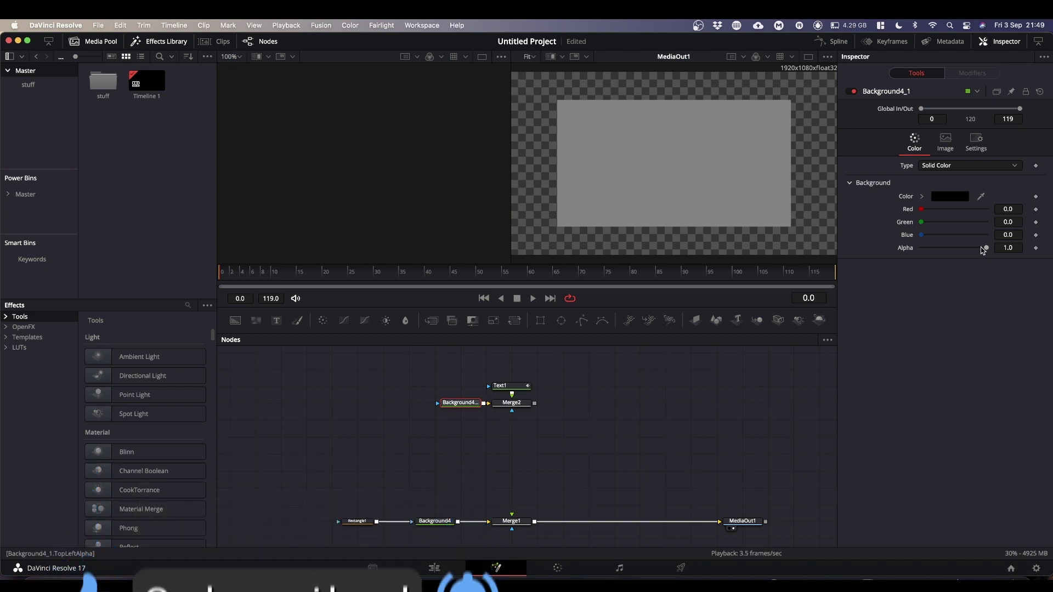
left_click_drag(986, 248, 878, 254)
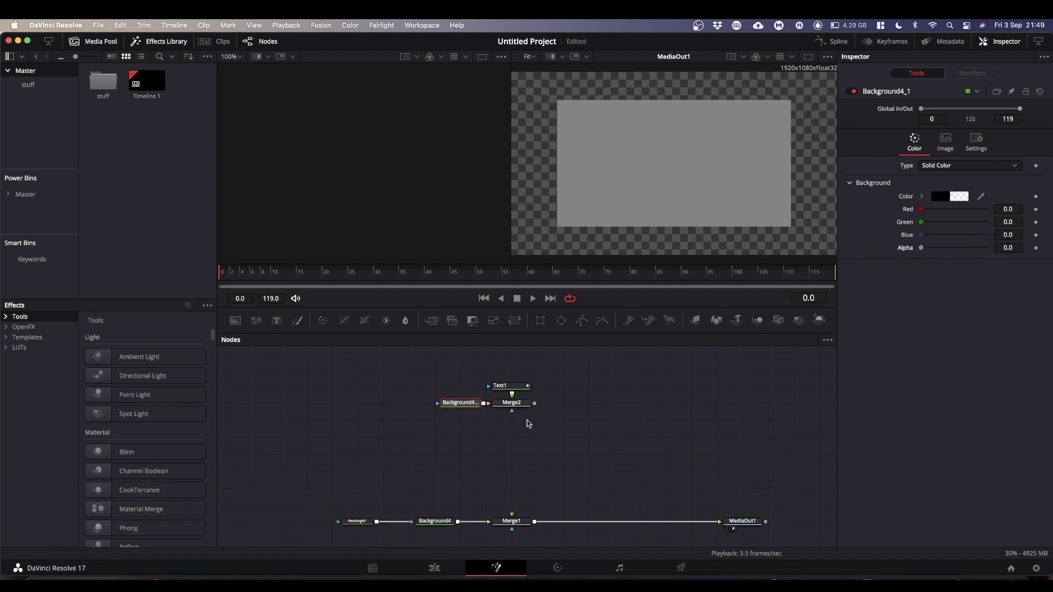
mouse_move(534, 403)
left_mouse_down()
mouse_move(550, 466)
mouse_move(512, 519)
left_mouse_up()
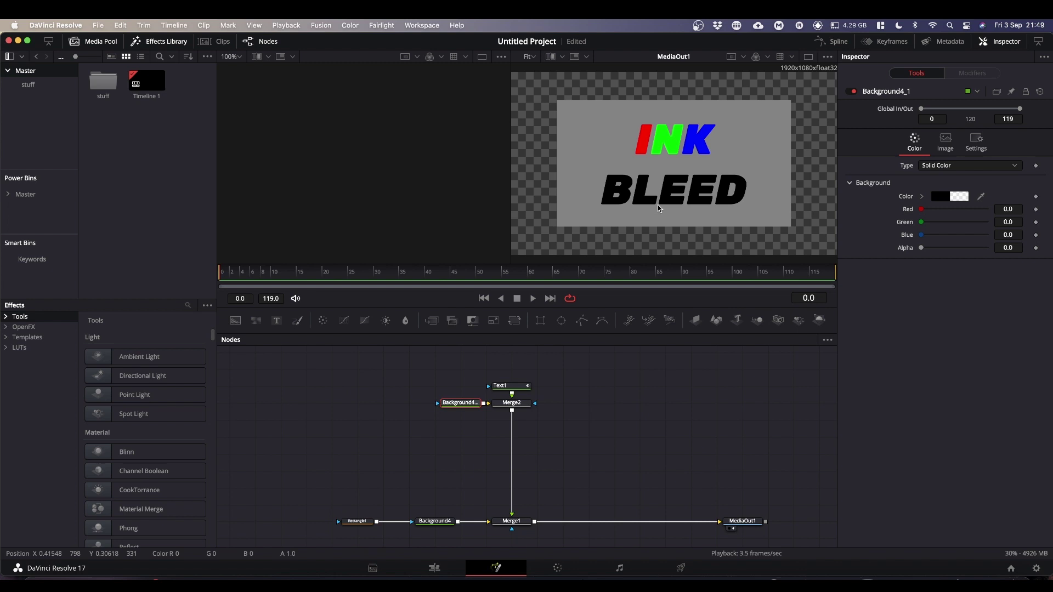
left_click(586, 462)
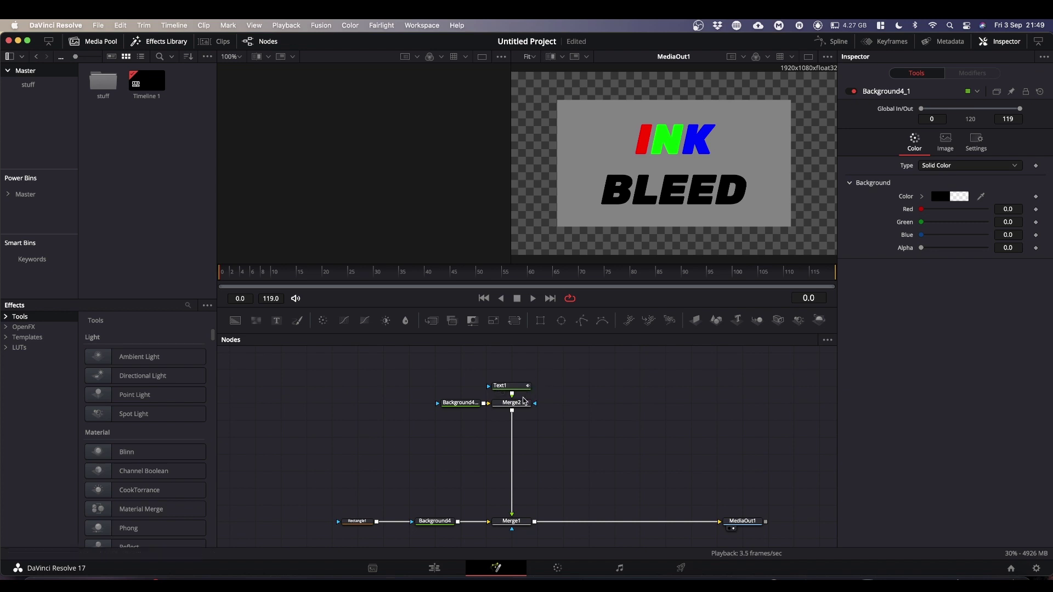
Insert VariBlur1 after Merge2 using the 'vari' tool search and place it above Merge1
left_click(505, 404)
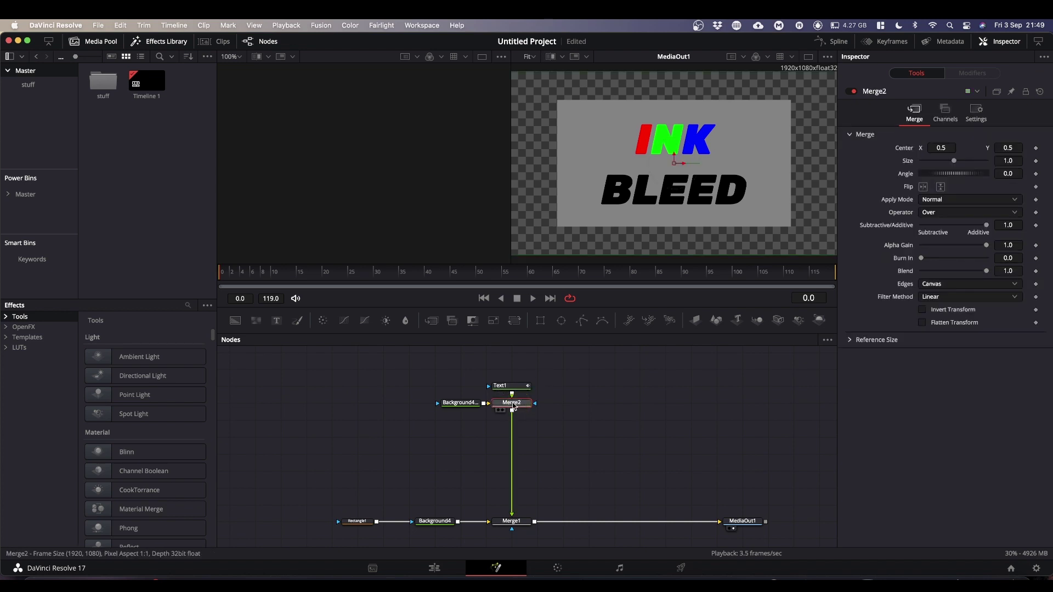
key("shift+space")
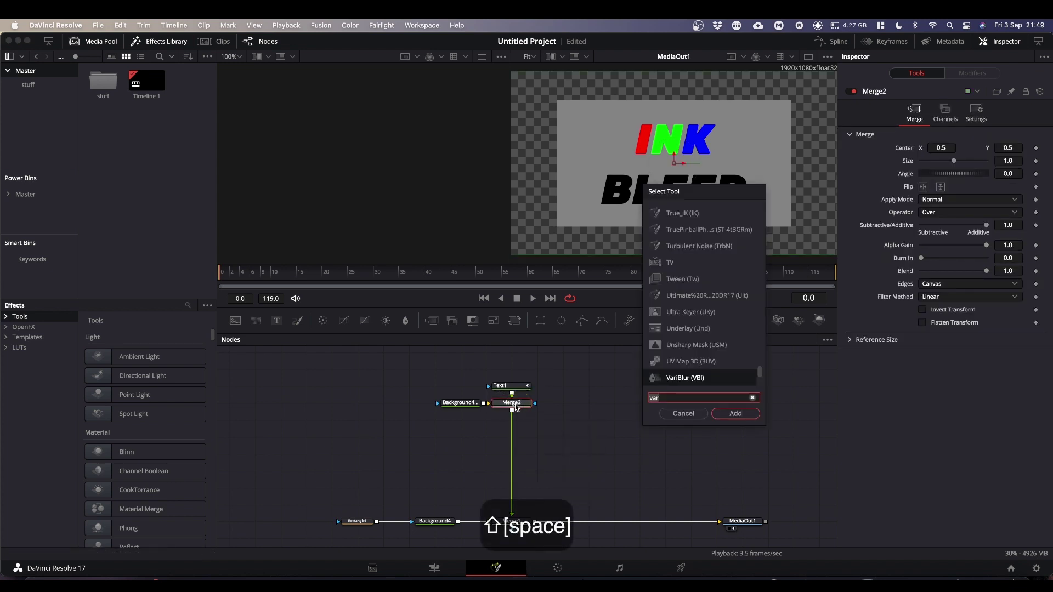
type("vari")
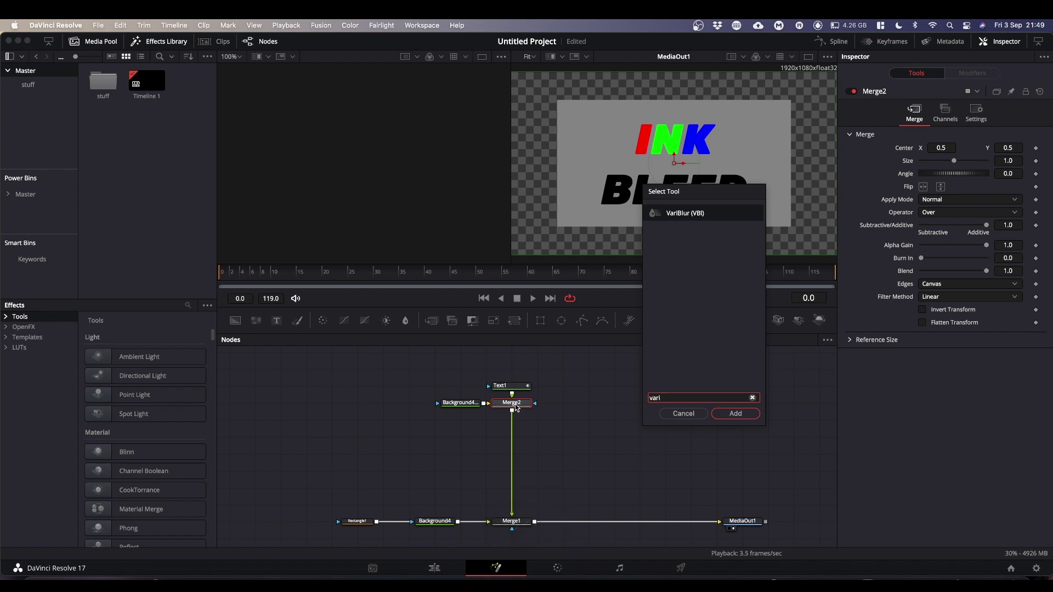
key("Return")
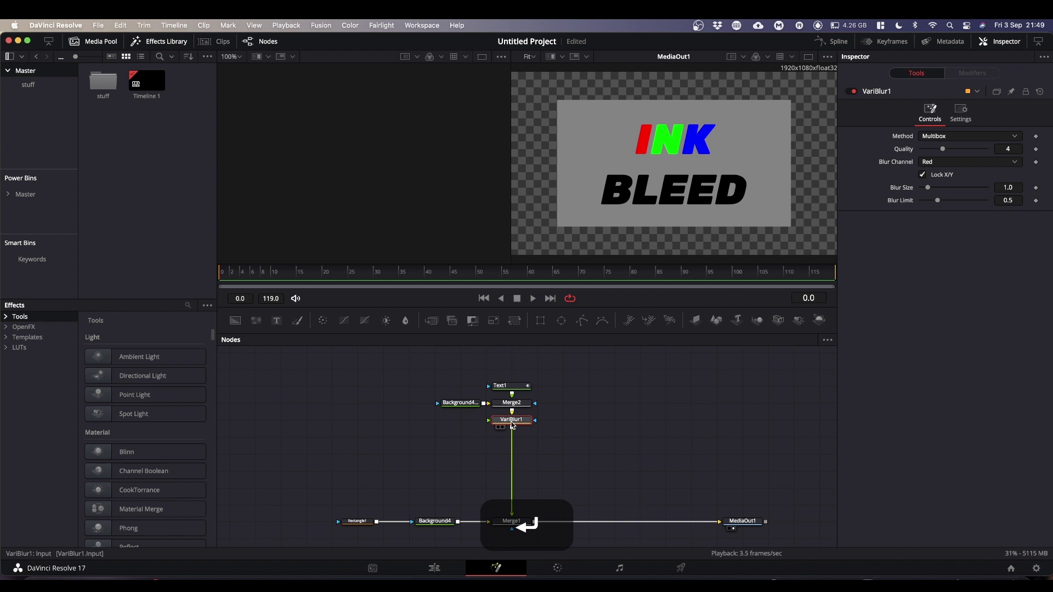
mouse_move(513, 429)
left_mouse_down()
mouse_move(470, 452)
mouse_move(522, 454)
mouse_move(522, 437)
left_mouse_up()
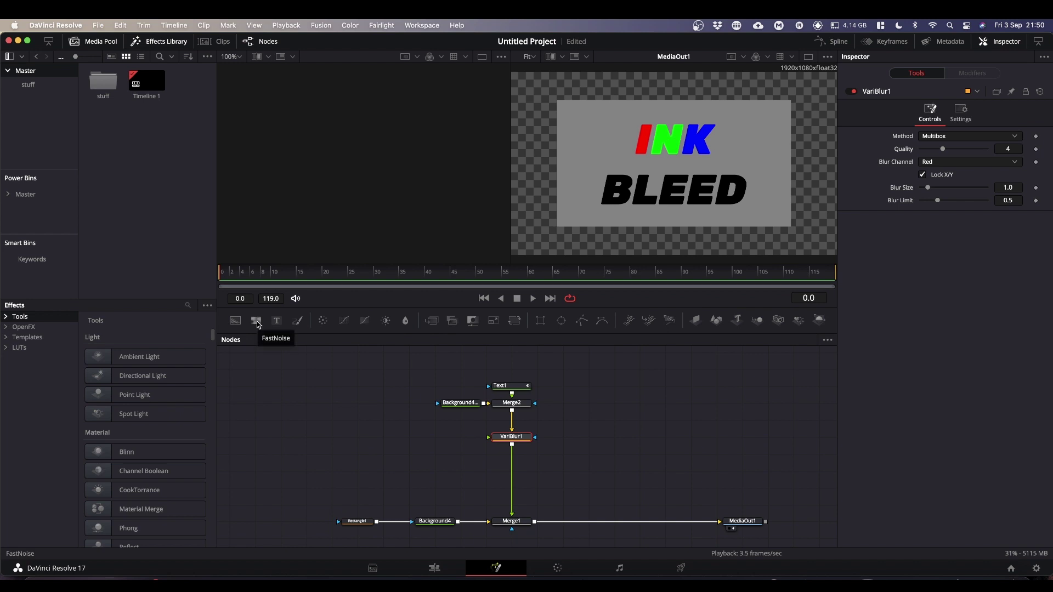
Add FastNoise1 as VariBlur1's Blur Image input and display it in the left viewer
left_click_drag(260, 341, 383, 437)
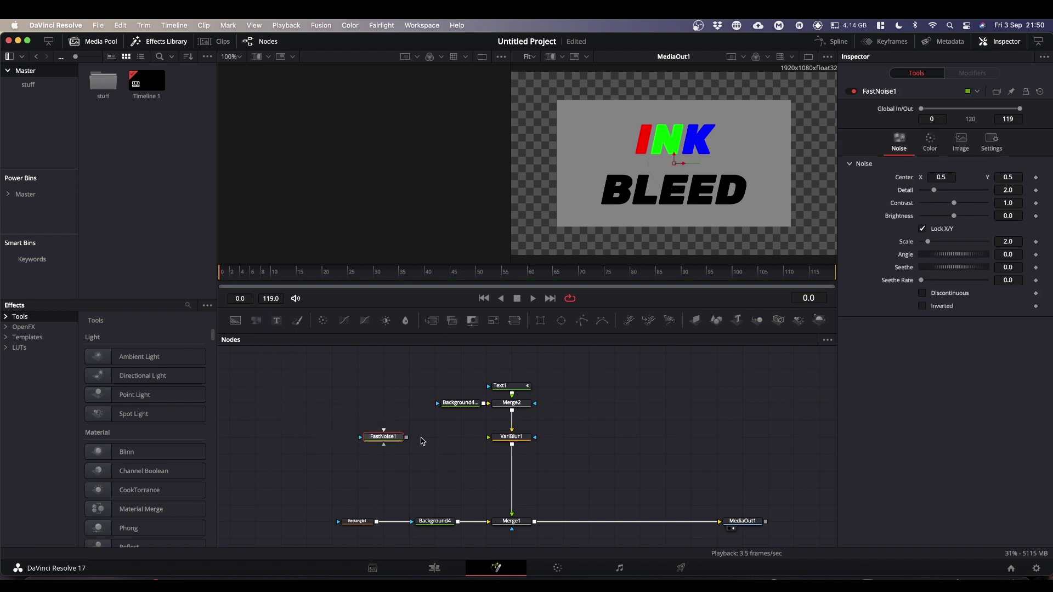
left_click_drag(406, 438, 507, 440)
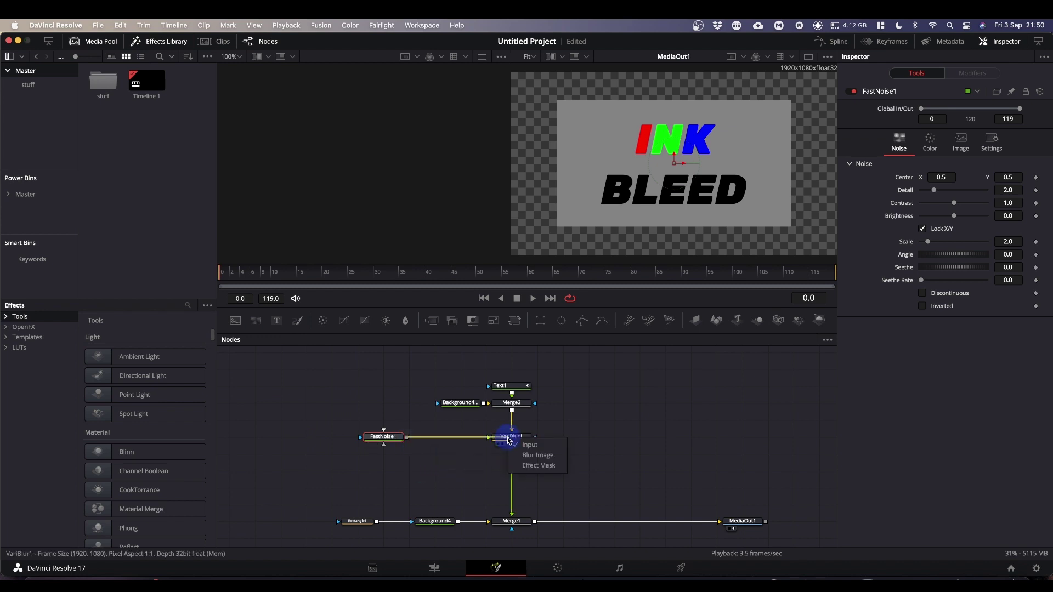
left_click(539, 457)
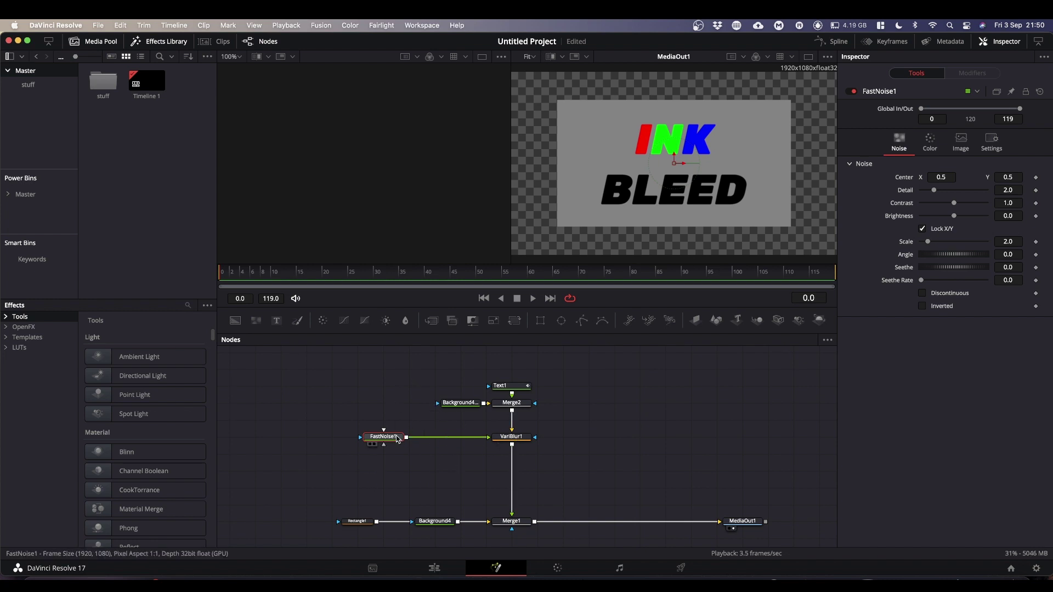
left_click_drag(390, 440, 432, 193)
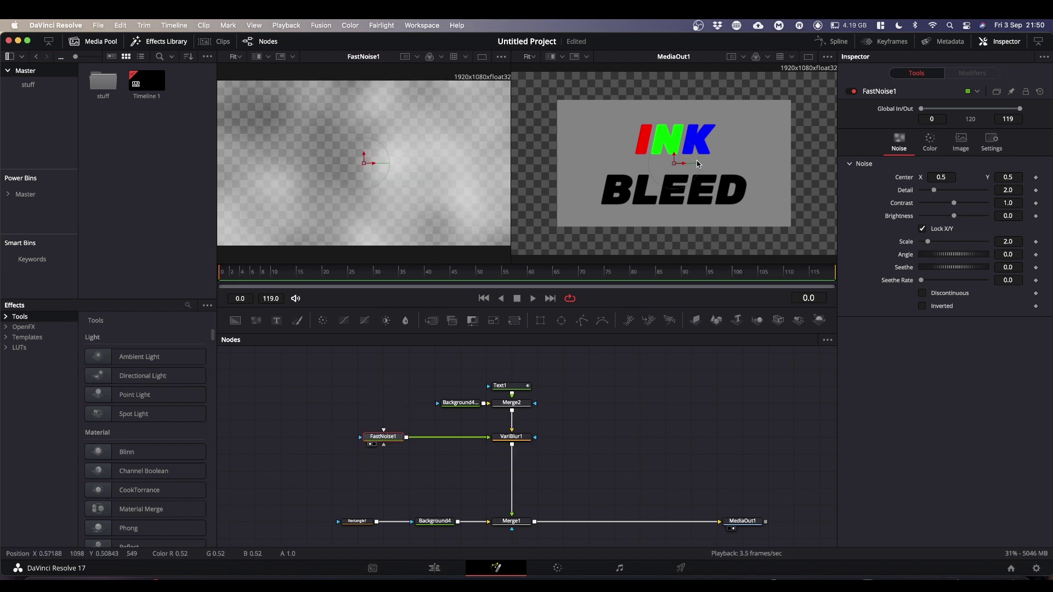
Switch VariBlur1 to the Soften method, Quality 8 and Blur Size 5.91 to soften BLEED
left_click(521, 442)
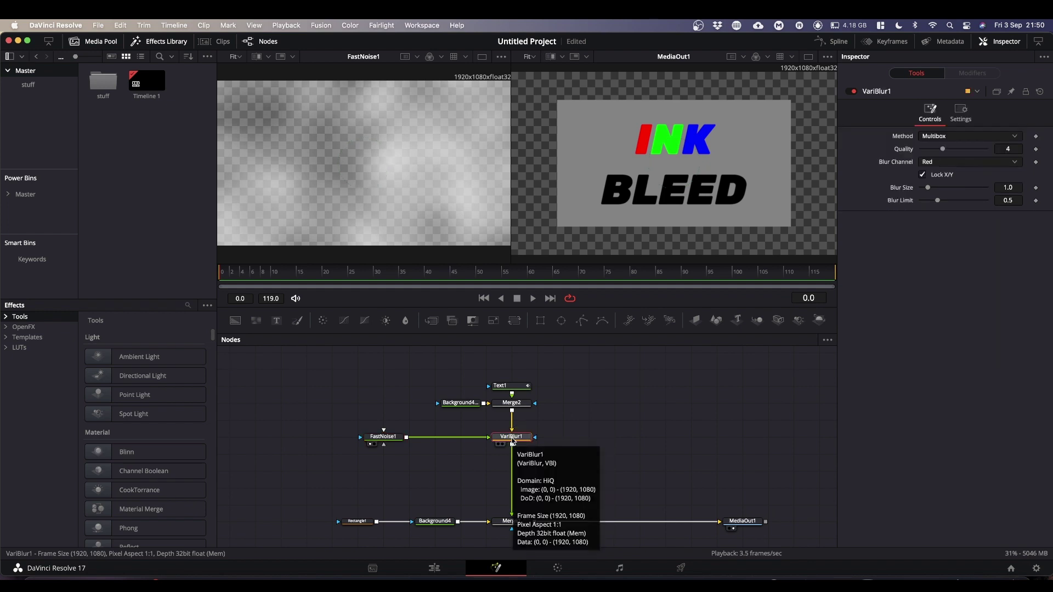
left_click(931, 138)
left_click(933, 128)
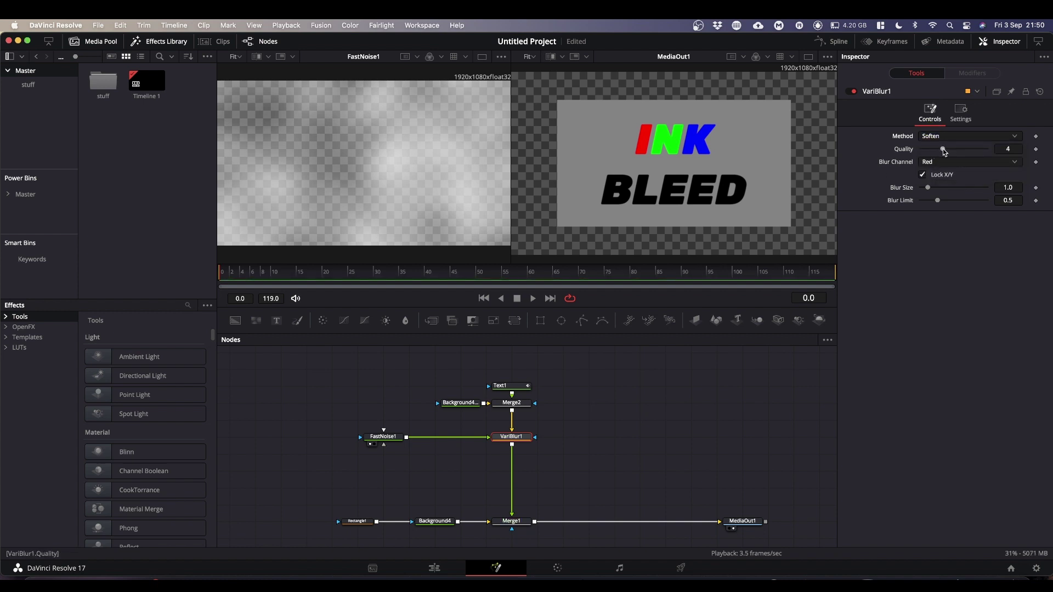
left_click_drag(944, 152, 970, 153)
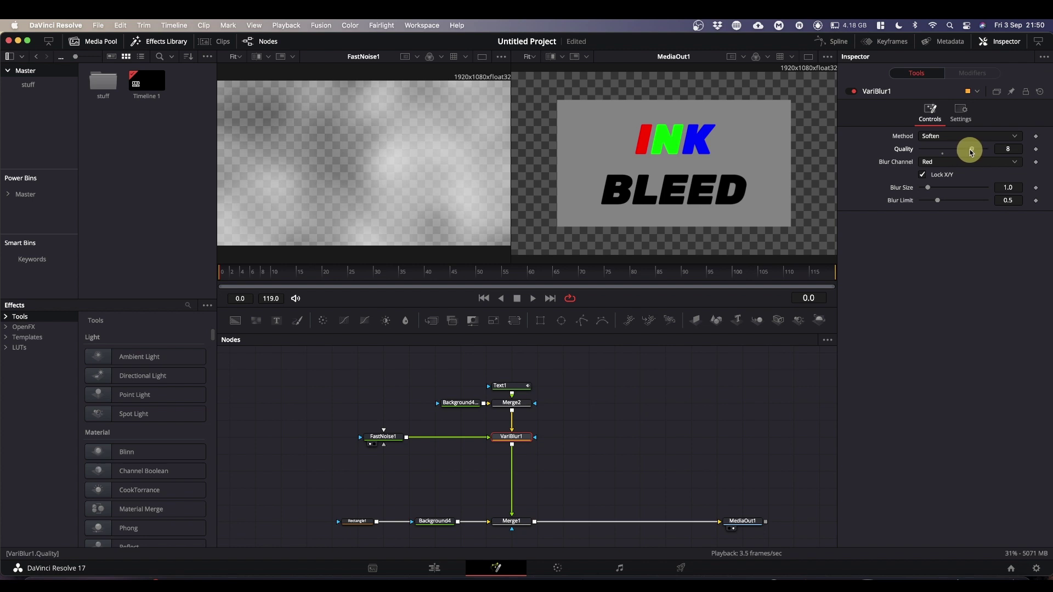
left_click_drag(928, 189, 959, 188)
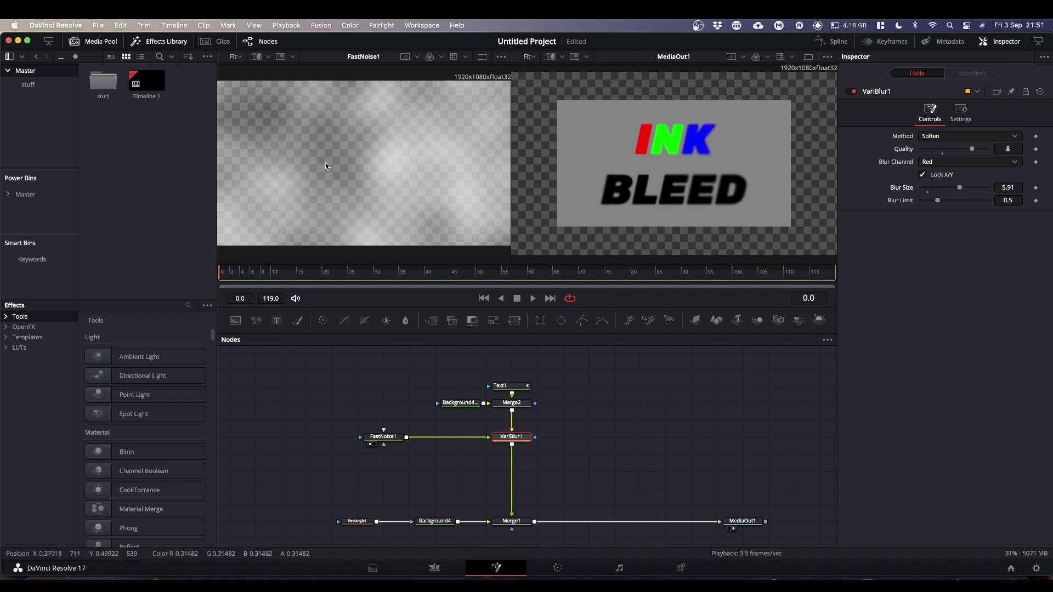
Tune FastNoise1 to Detail 6.06, Contrast 3.98 and Scale 8.66 for a finer, patchier noise
left_click(387, 440)
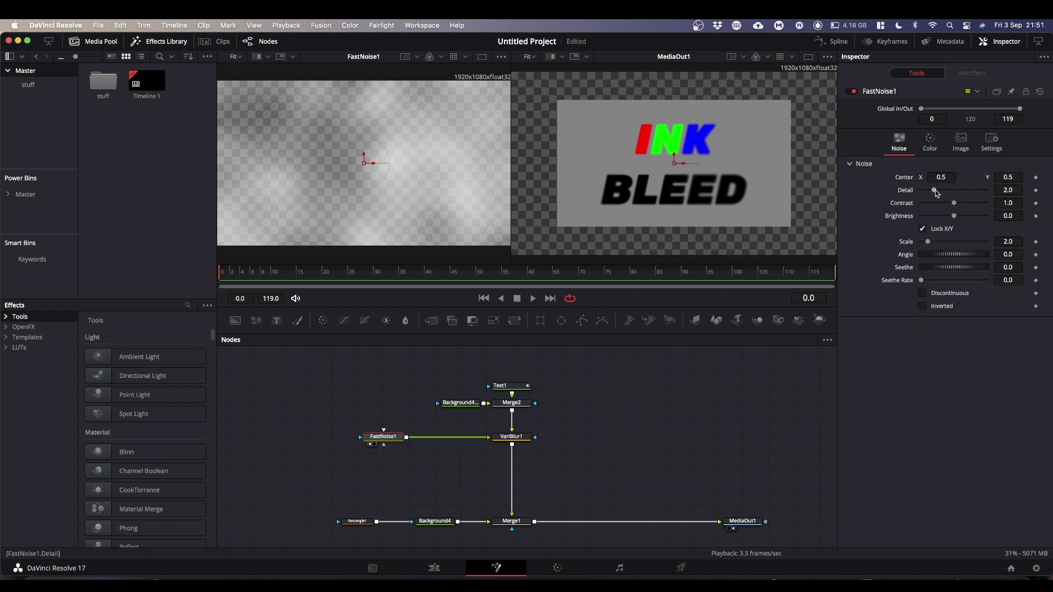
left_click_drag(935, 190, 978, 204)
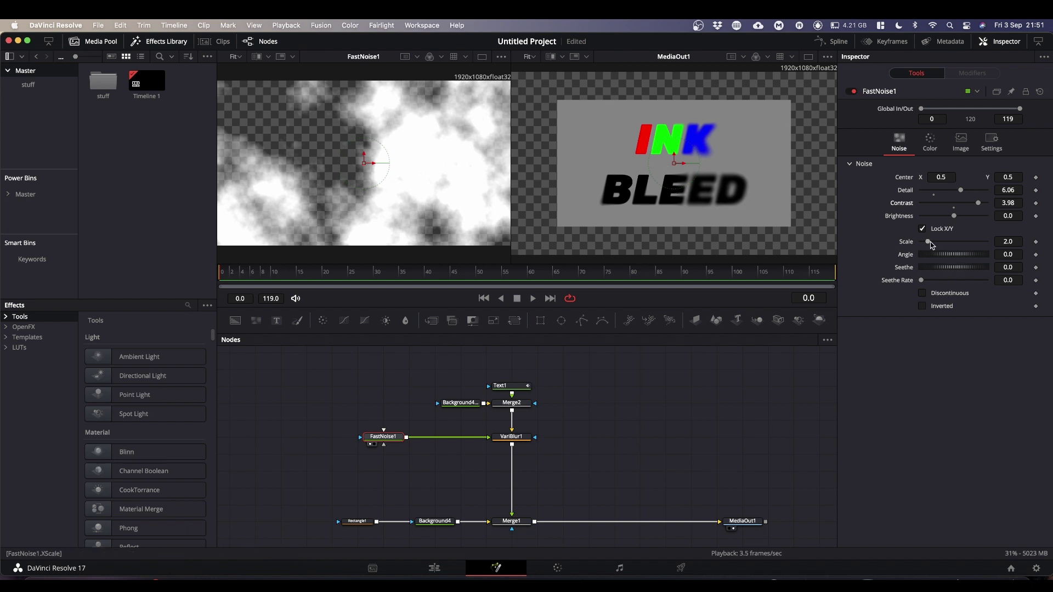
left_click_drag(929, 244, 948, 245)
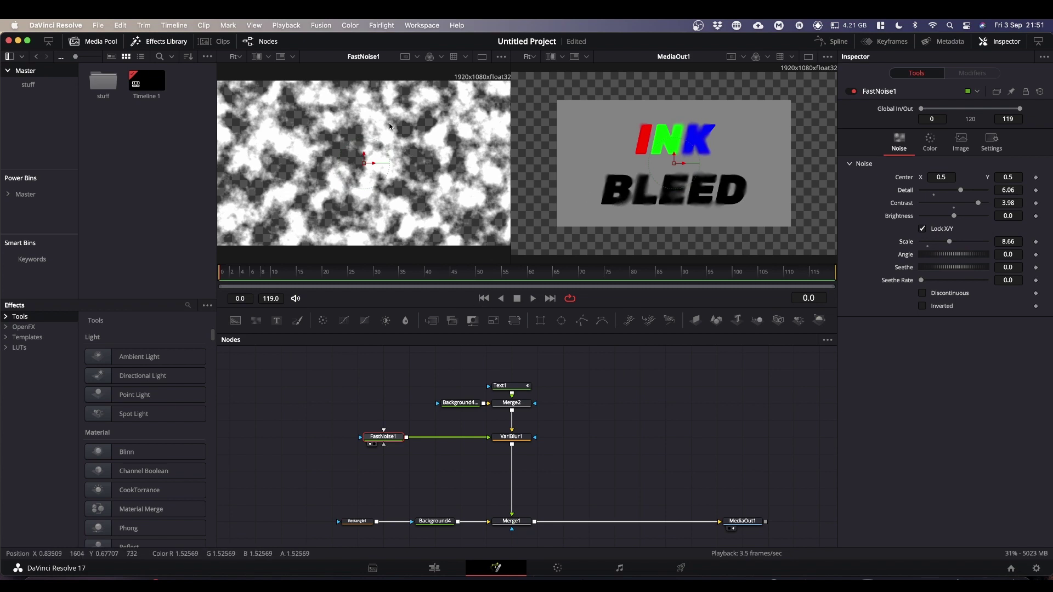
Raise VariBlur1's Blur Size to 10, then set FastNoise1 Scale 8.5 and Seethe 0.217
left_click(517, 440)
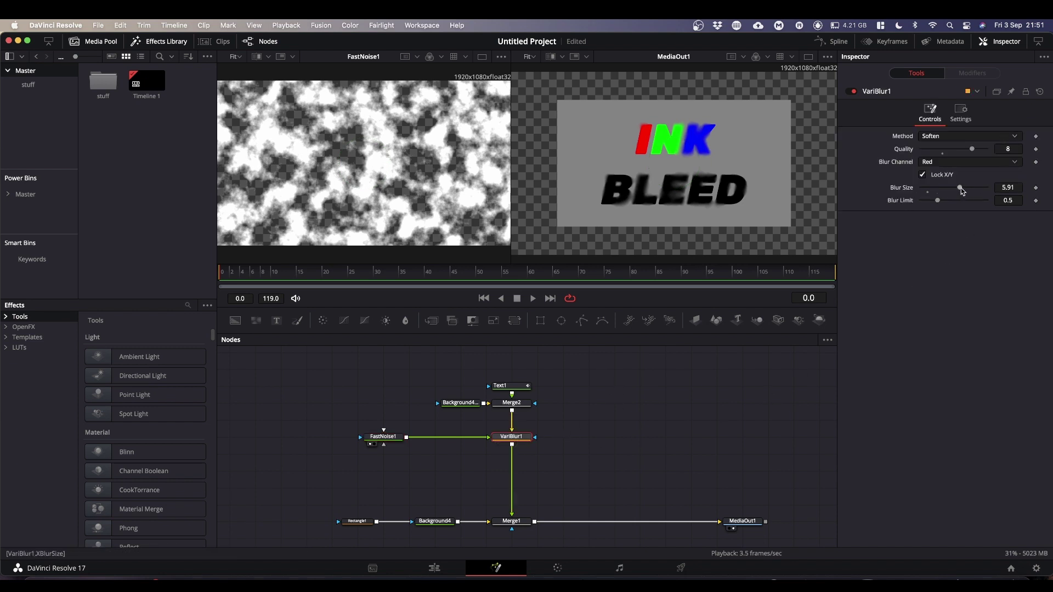
left_click_drag(960, 189, 1033, 188)
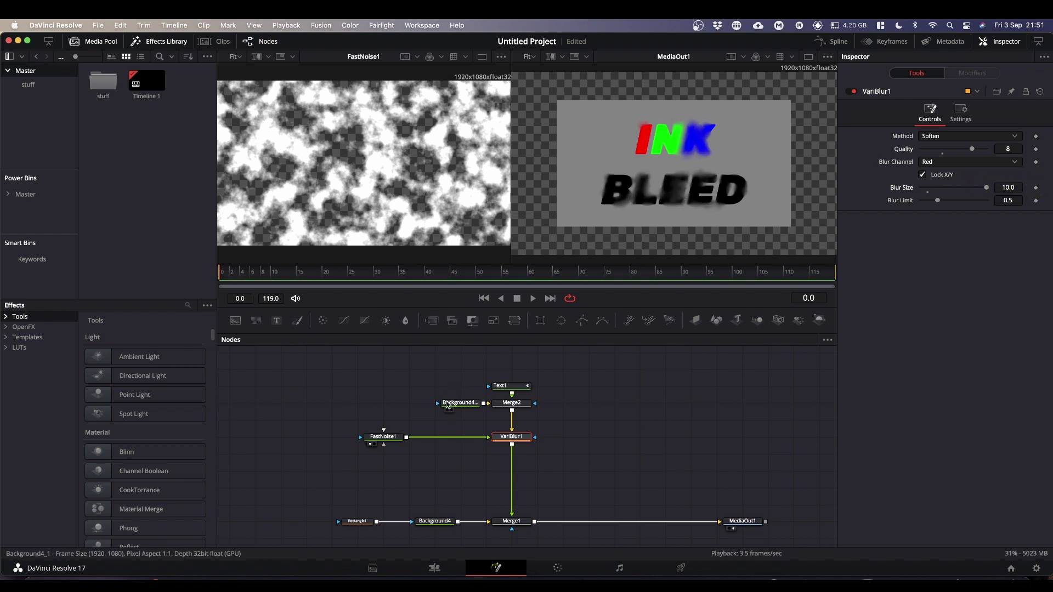
left_click(378, 439)
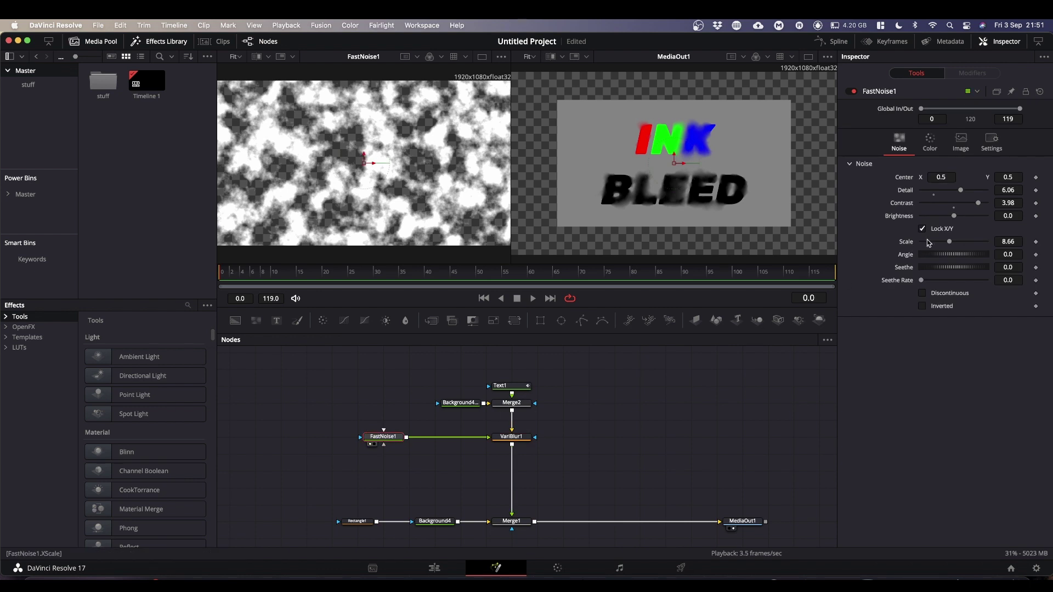
left_click_drag(949, 243, 949, 242)
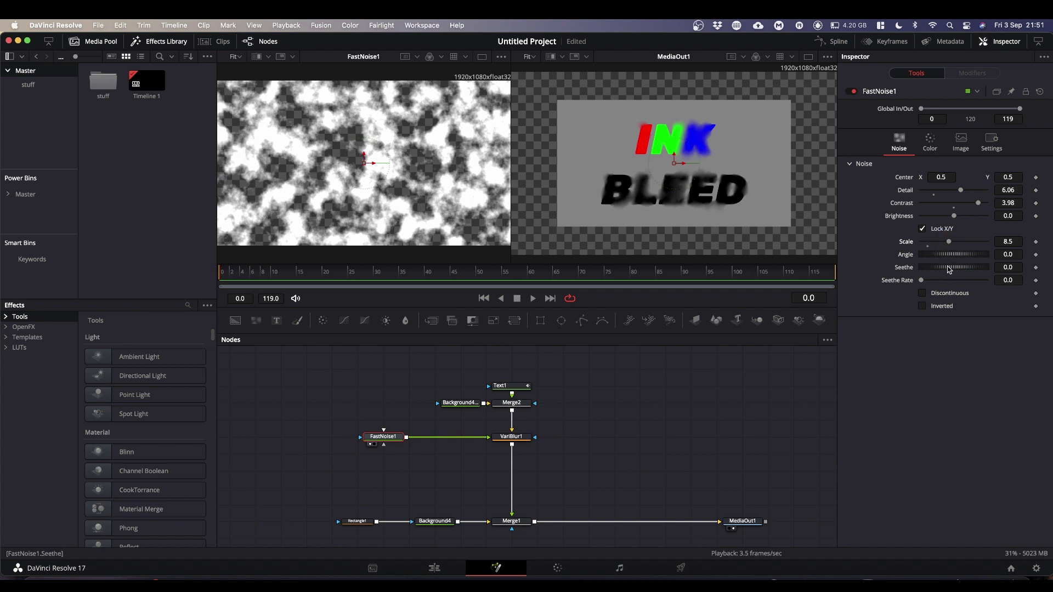
left_click_drag(949, 269, 963, 268)
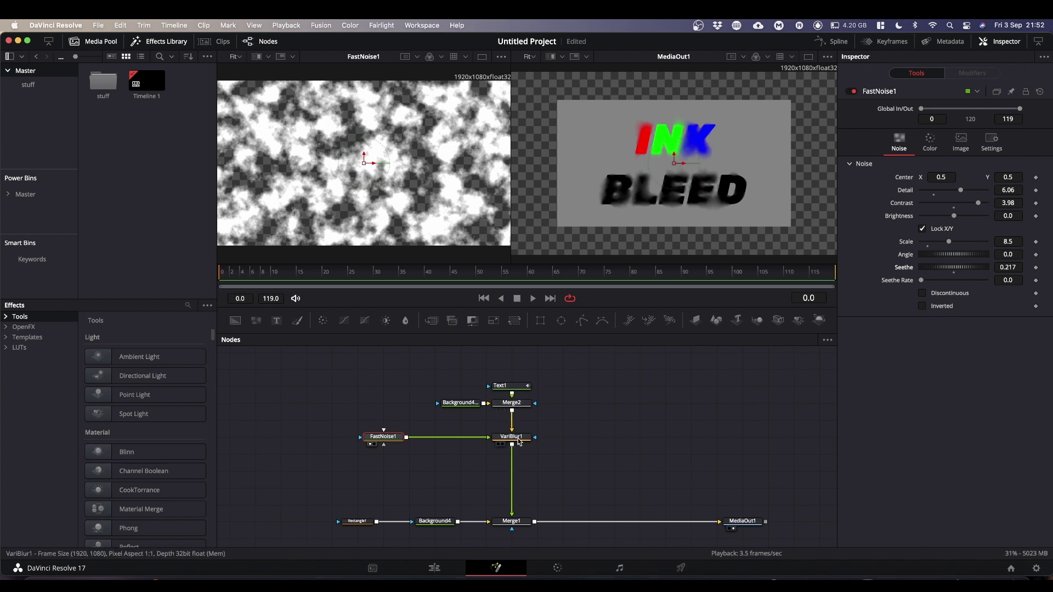
Keyframe VariBlur1's Blur Size at 20 around frame 24
left_click(511, 437)
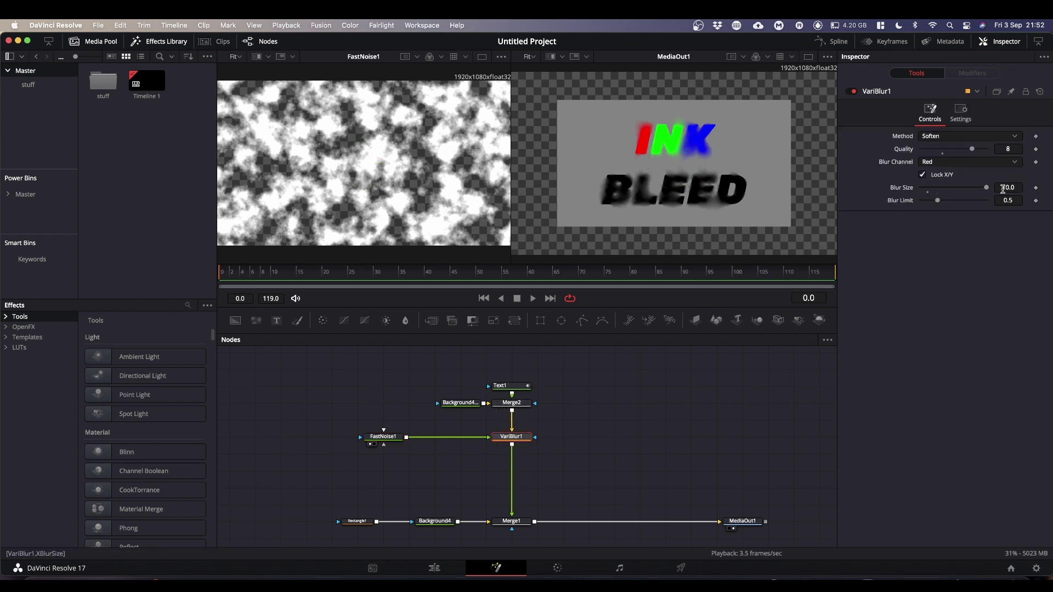
left_click(1002, 188)
type("20")
left_click(926, 371)
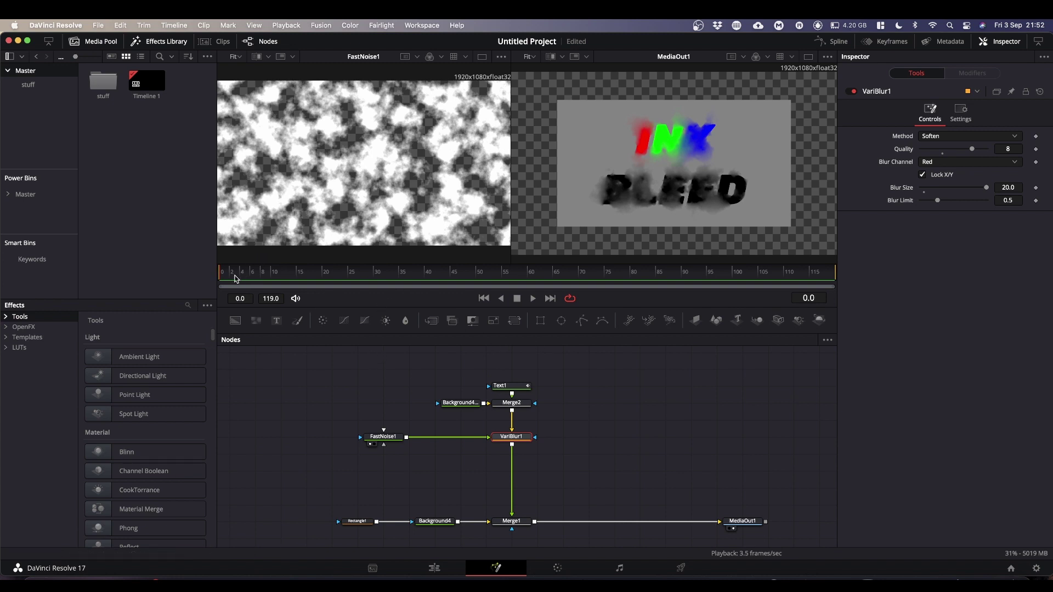
left_click_drag(221, 275, 311, 283)
mouse_move(331, 283)
left_mouse_down()
mouse_move(361, 283)
mouse_move(346, 283)
left_mouse_up()
left_click(1036, 188)
Keyframe Blur Size 0 at frame 0 and preview the sharp-to-bleed animation
left_click_drag(342, 278, 195, 275)
left_click_drag(987, 188, 798, 198)
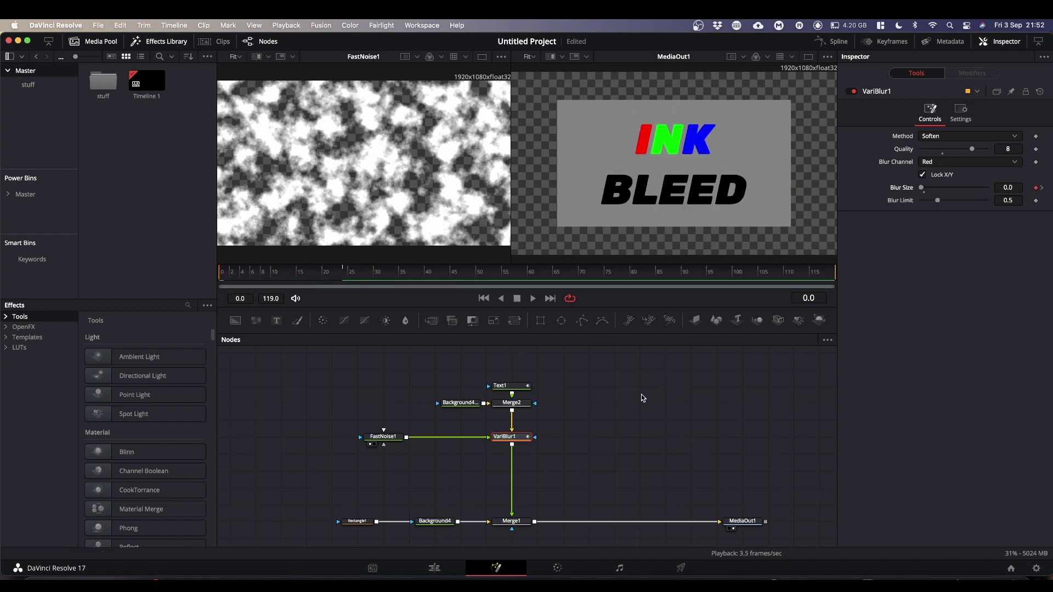
key("space")
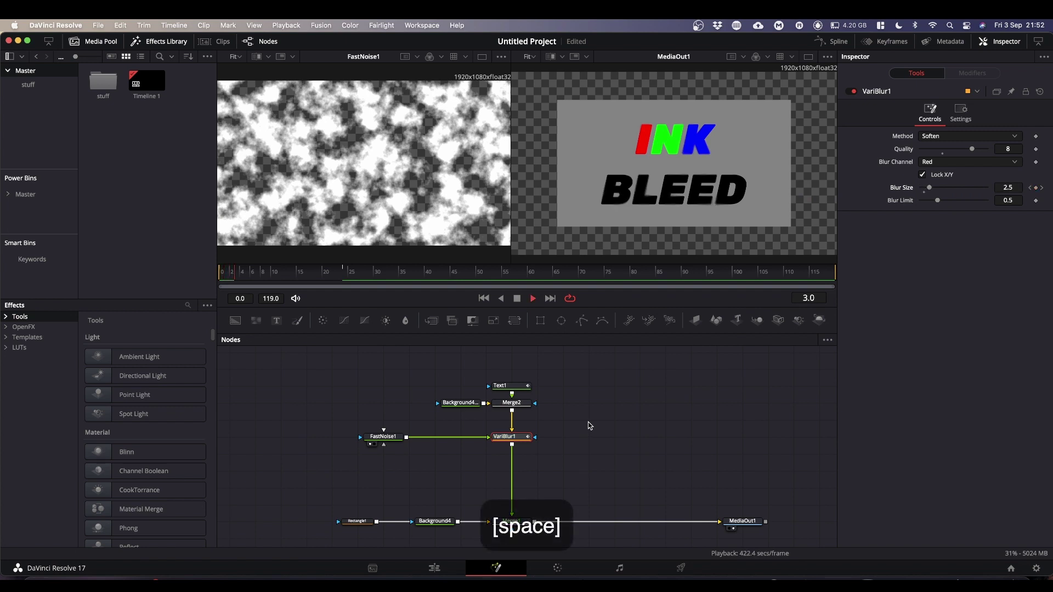
key("space")
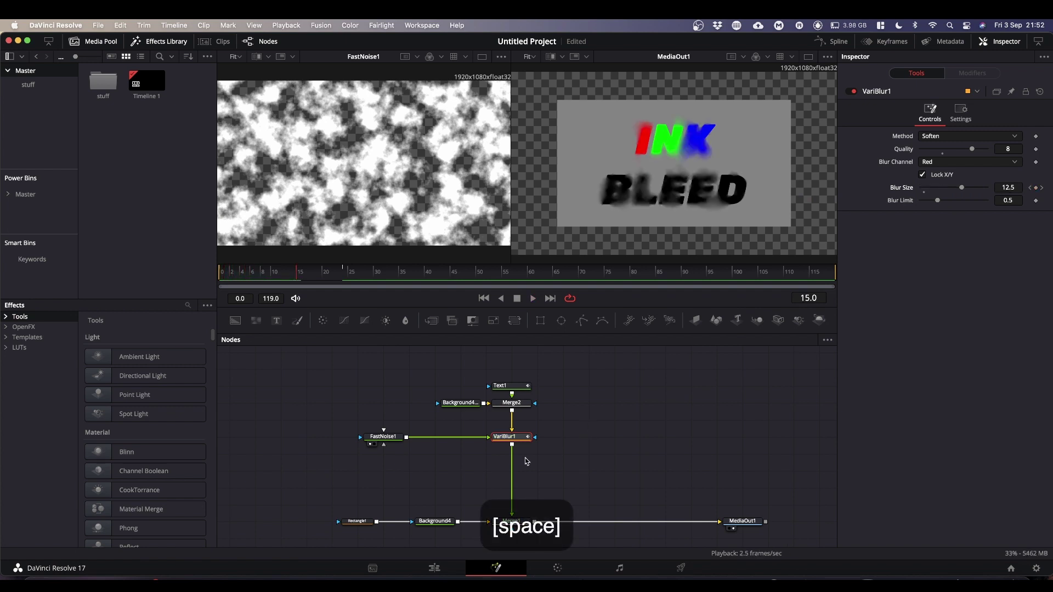
Play the Fusion Composition clip from the start on the Edit page with loop playback on
left_click(433, 569)
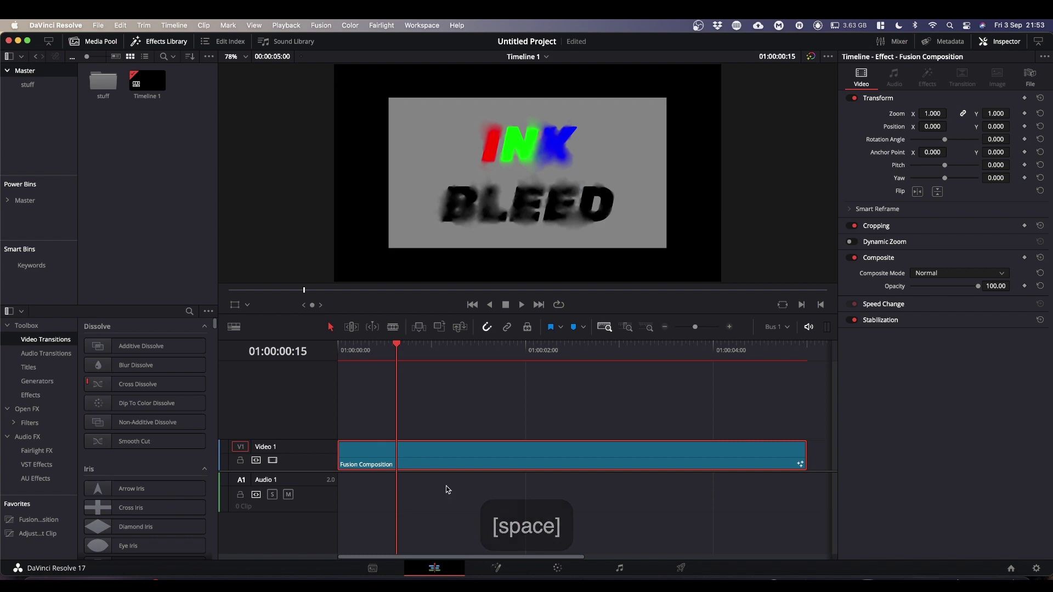
left_click_drag(401, 351, 338, 349)
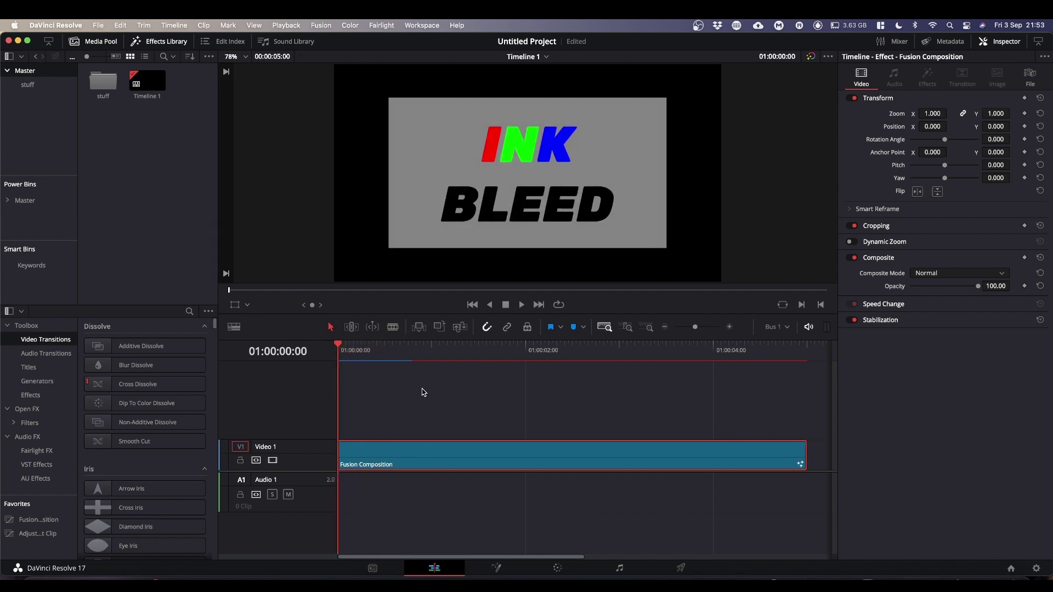
key("space")
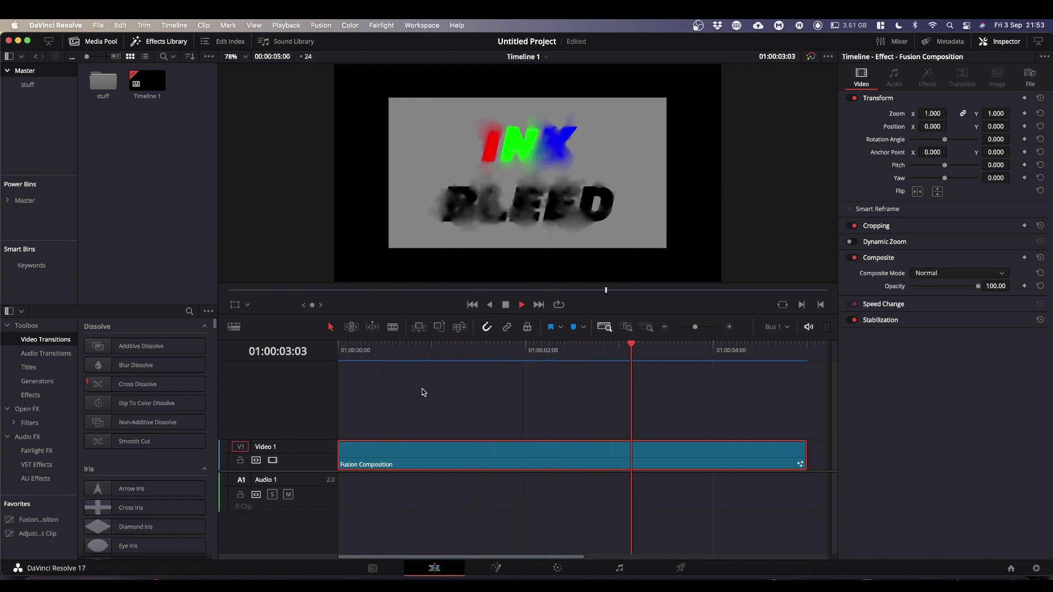
key("super+slash")
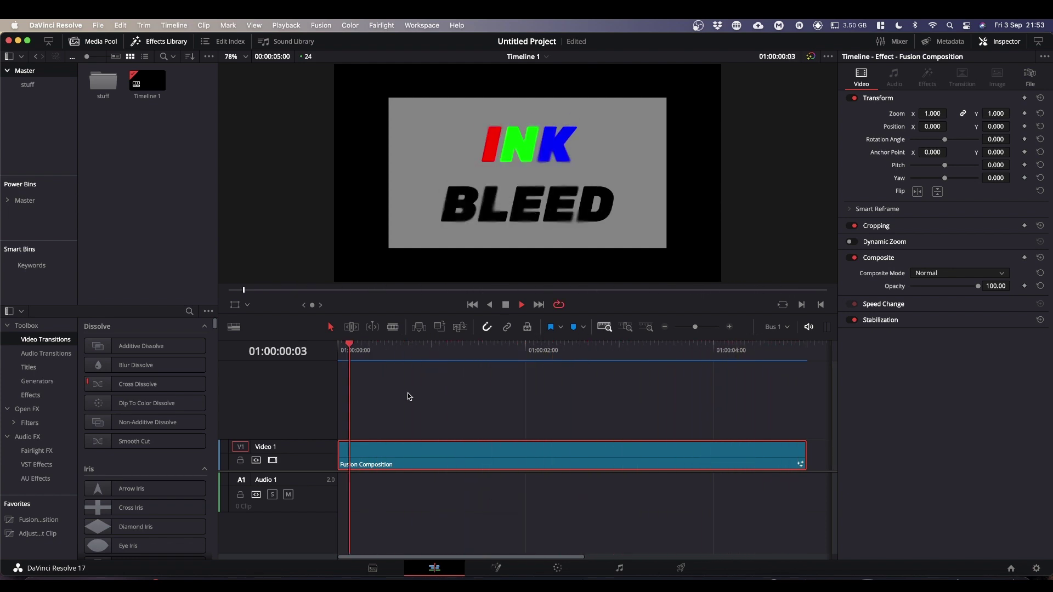